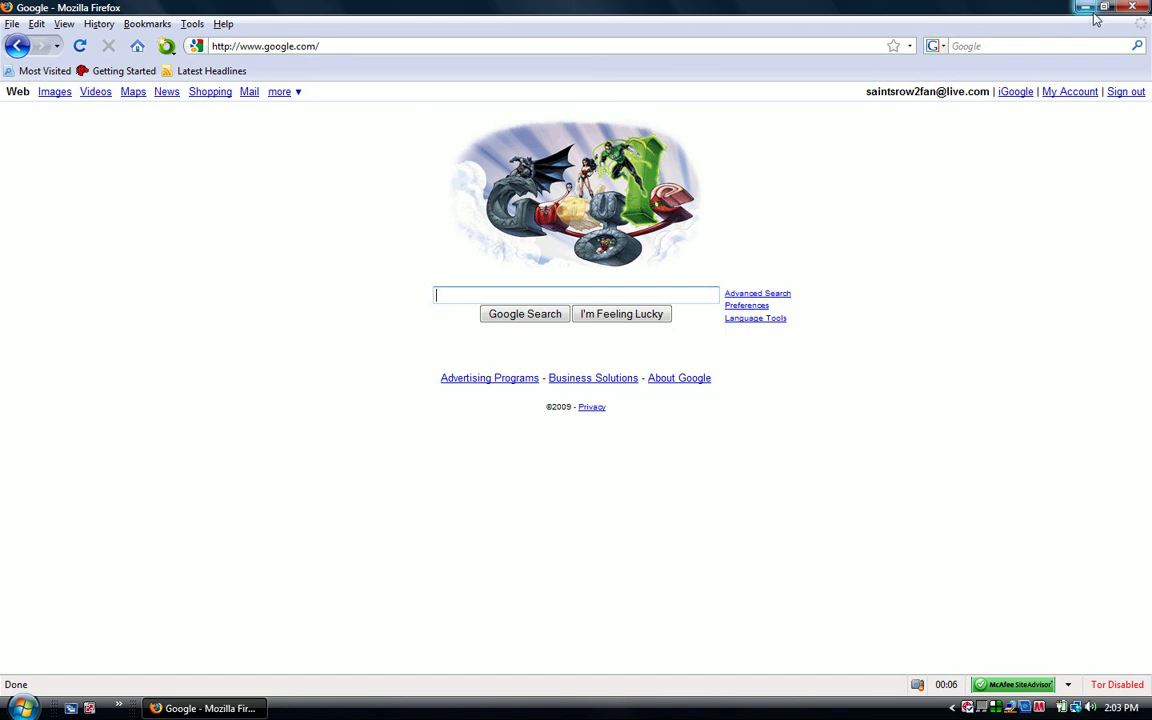
Move the SUPERAntiSpyware Free Edition and Malwarebytes' Anti-Malware shortcuts from the Sample folder onto the desktop, closing the folder when done
{"action": "left_click", "coordinate": [1085, 8]}
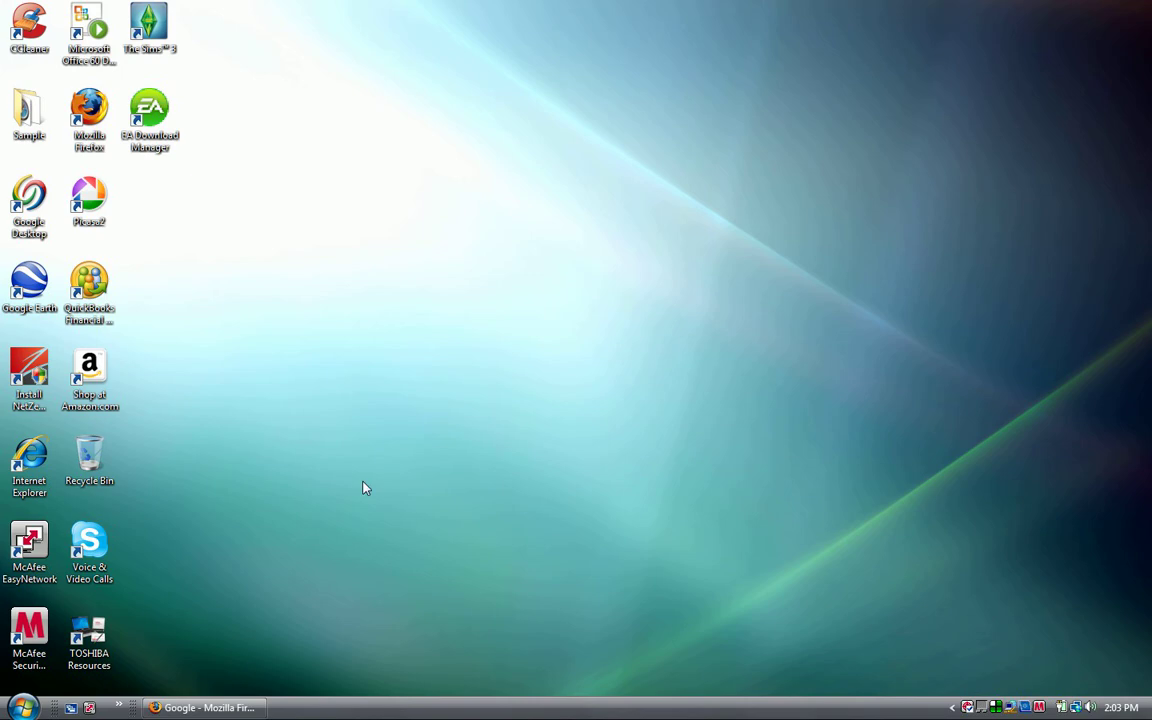
{"action": "double_click", "coordinate": [29, 112]}
{"action": "left_click_drag", "start_coordinate": [705, 257], "coordinate": [265, 215]}
{"action": "left_click_drag", "start_coordinate": [745, 228], "coordinate": [280, 35]}
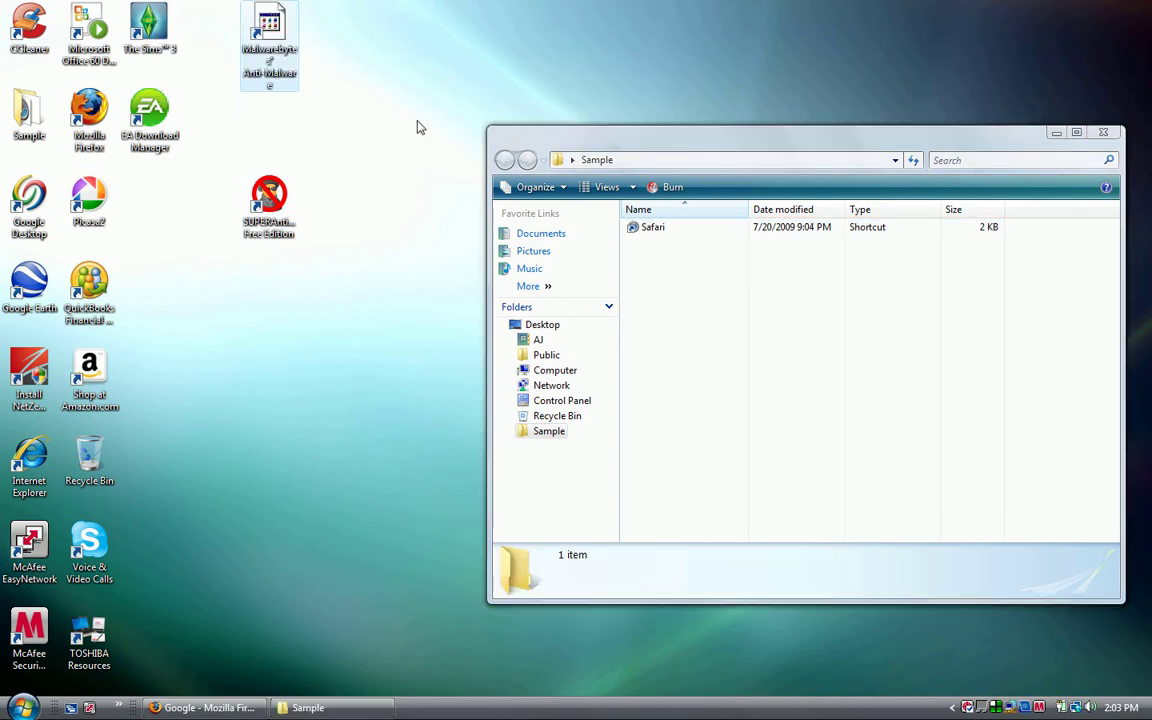
{"action": "left_click", "coordinate": [1103, 132]}
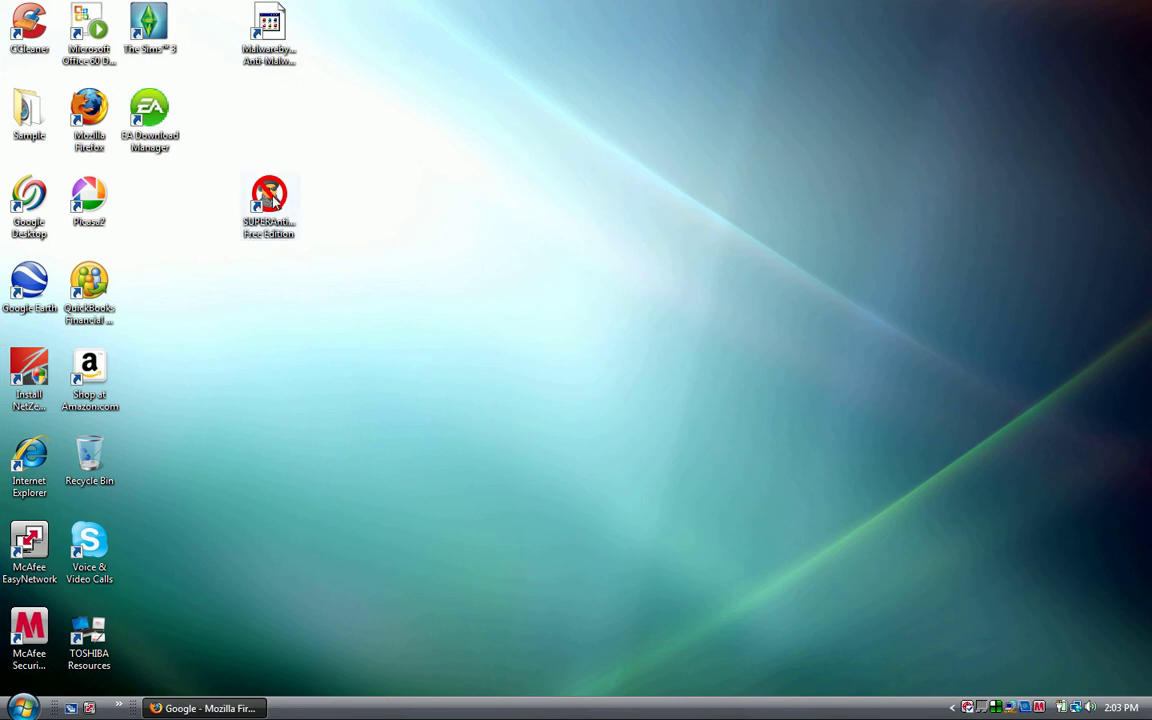
Reposition the SUPERAntiSpyware shortcut on the desktop, launch the program and open its computer scan options
{"action": "left_click_drag", "start_coordinate": [262, 195], "coordinate": [205, 282]}
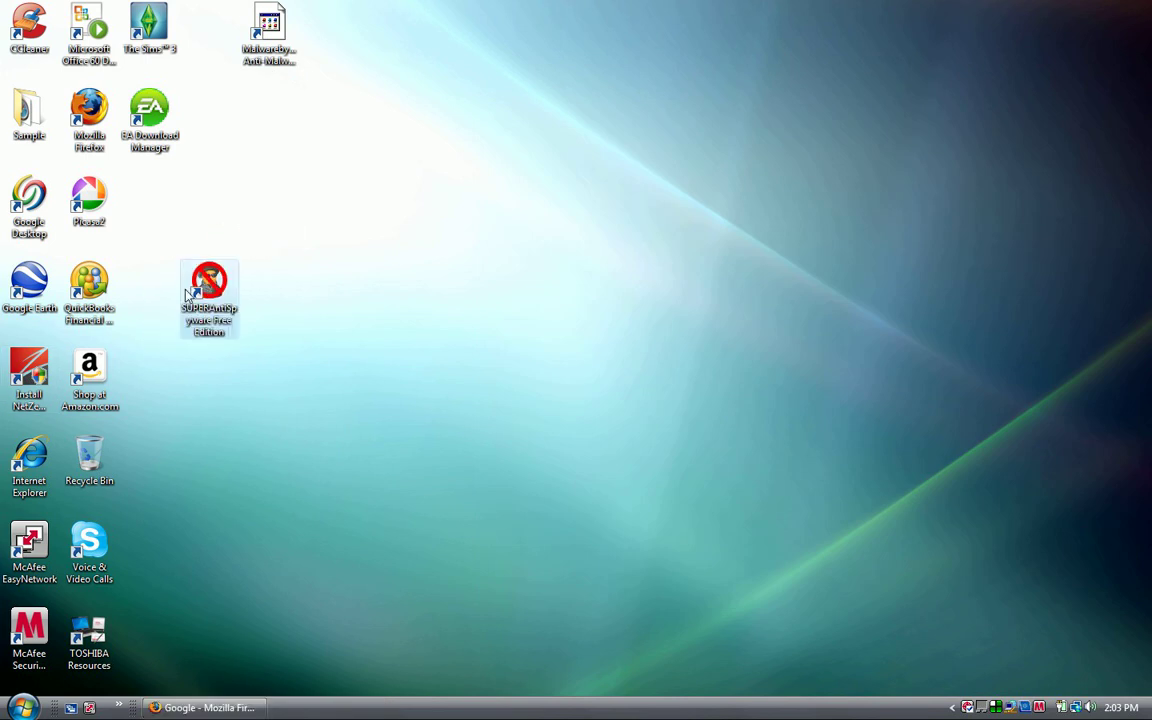
{"action": "double_click", "coordinate": [190, 300]}
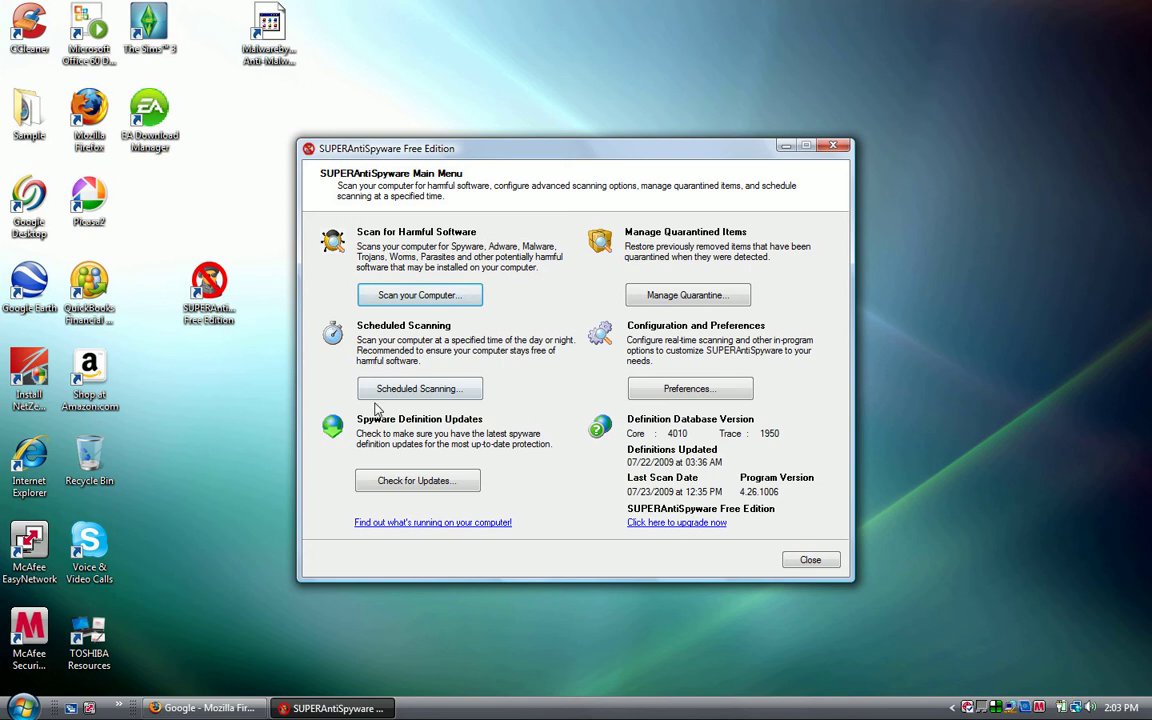
{"action": "left_click", "coordinate": [427, 296]}
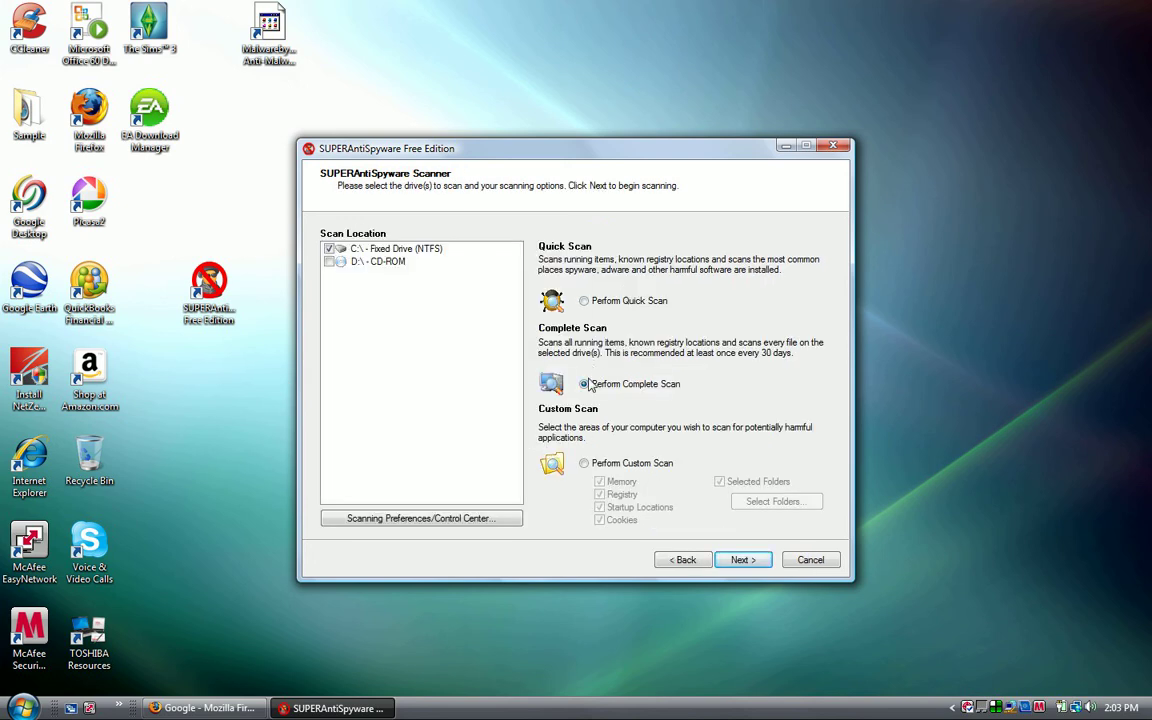
Look at the custom scan option and its list of custom folders to scan
{"action": "left_click", "coordinate": [584, 464]}
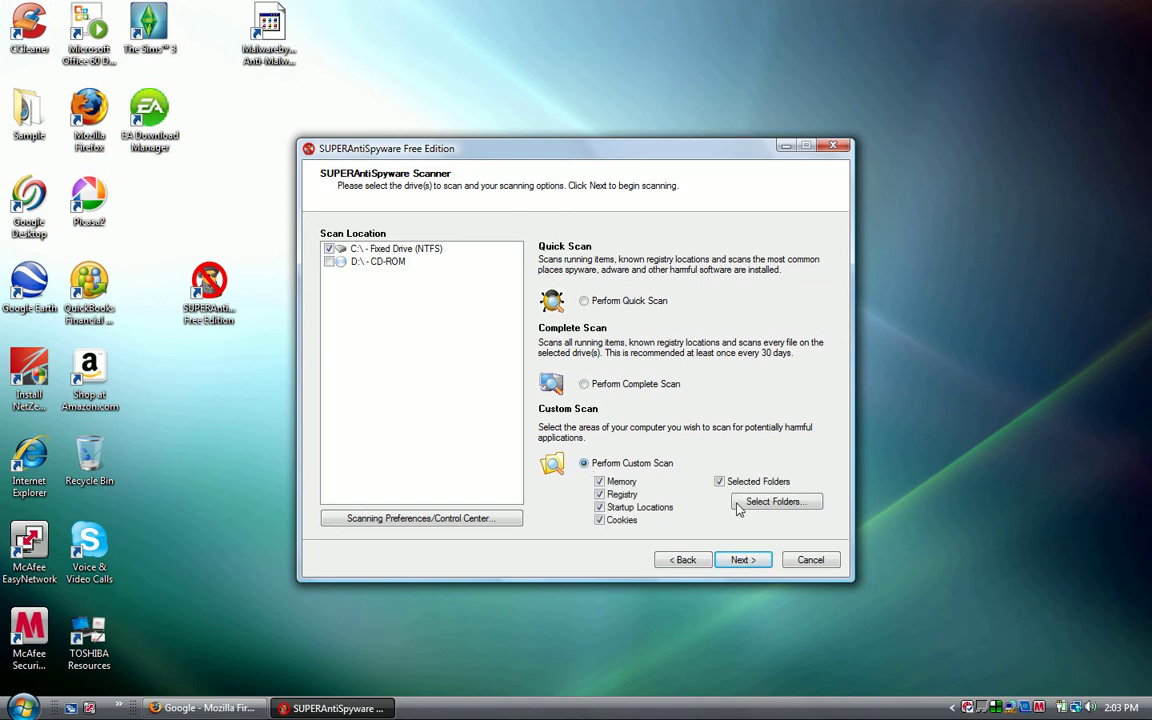
{"action": "left_click", "coordinate": [740, 501]}
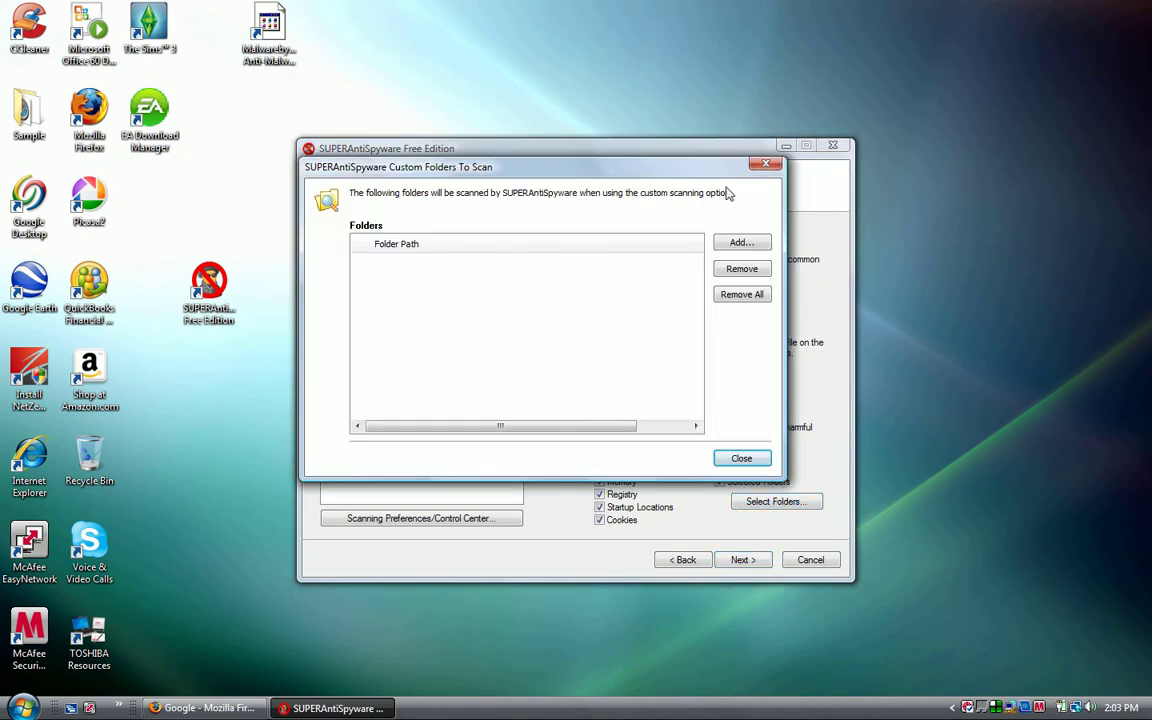
{"action": "left_click", "coordinate": [765, 164]}
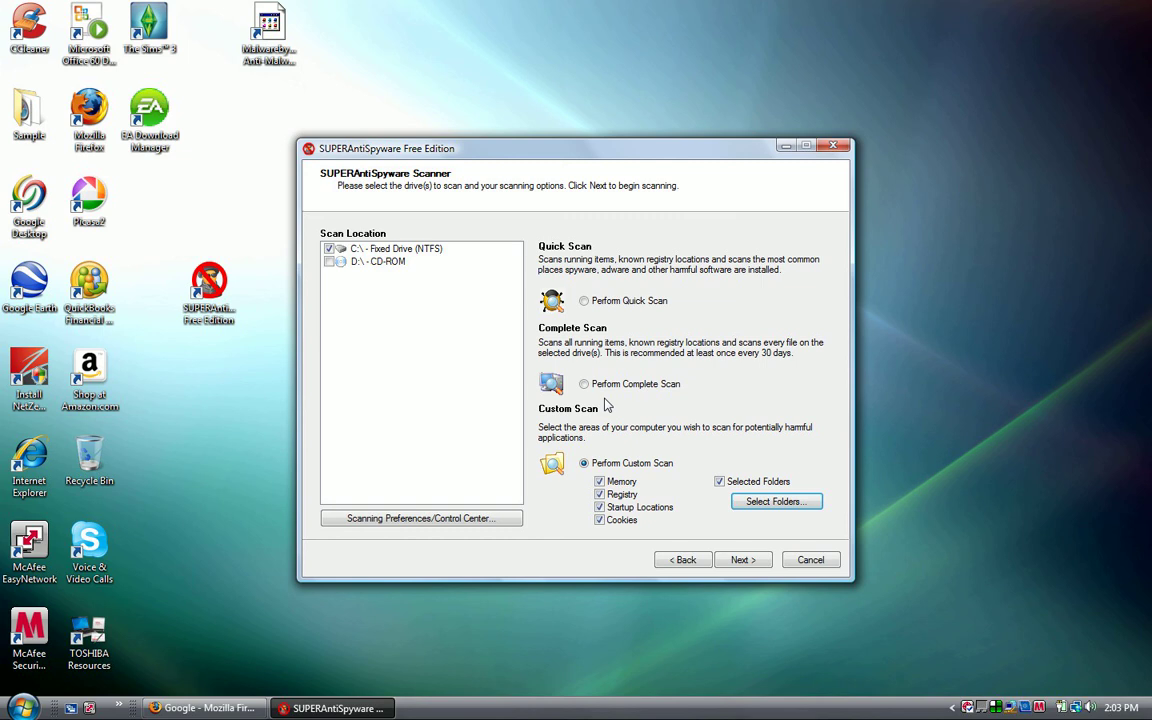
Start a complete scan of the C:\ fixed drive and pause it while it is running
{"action": "left_click", "coordinate": [584, 386]}
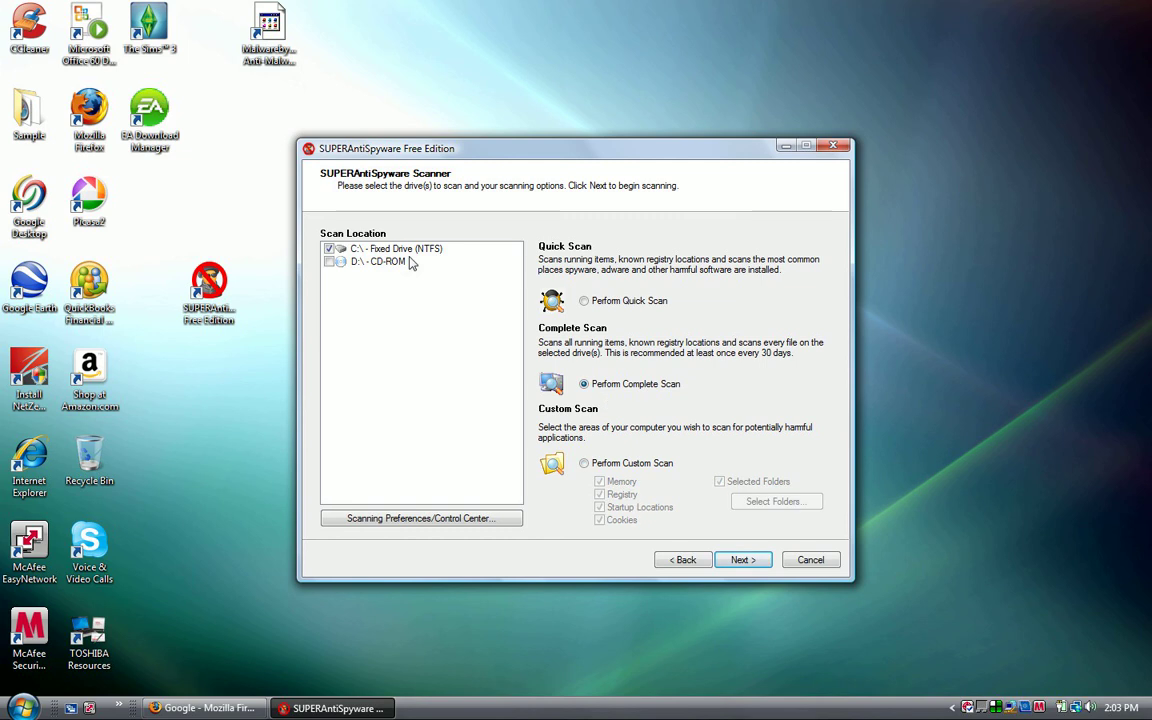
{"action": "left_click", "coordinate": [753, 562]}
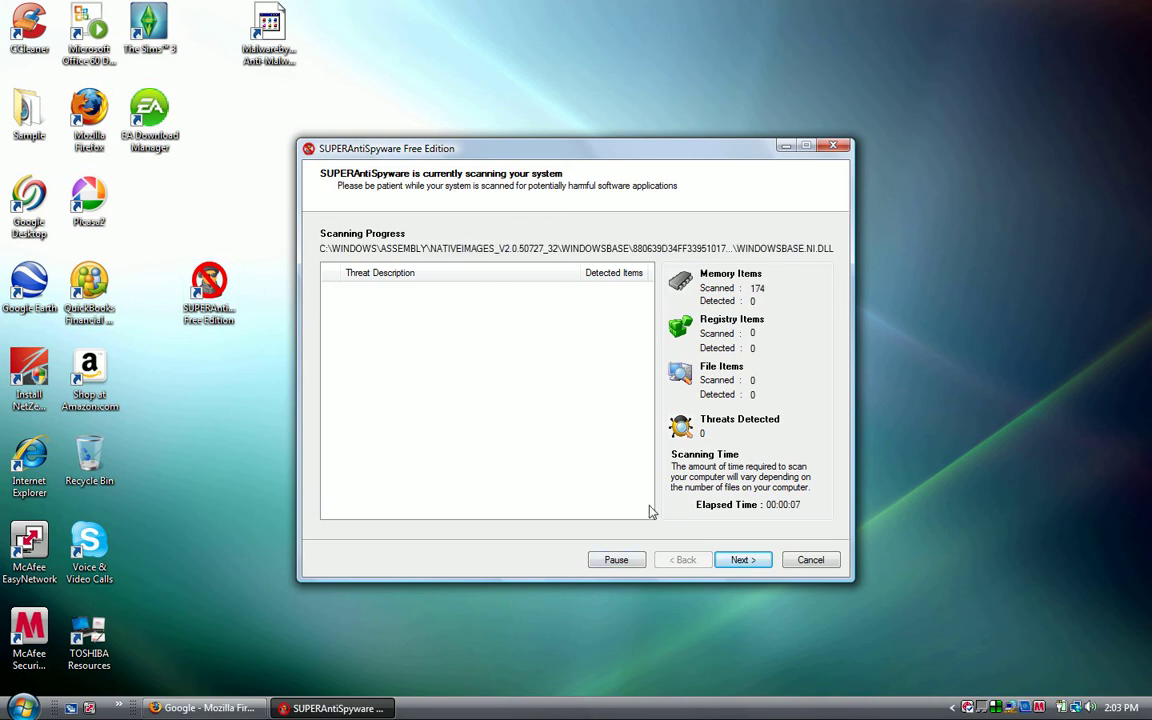
{"action": "left_click", "coordinate": [637, 558]}
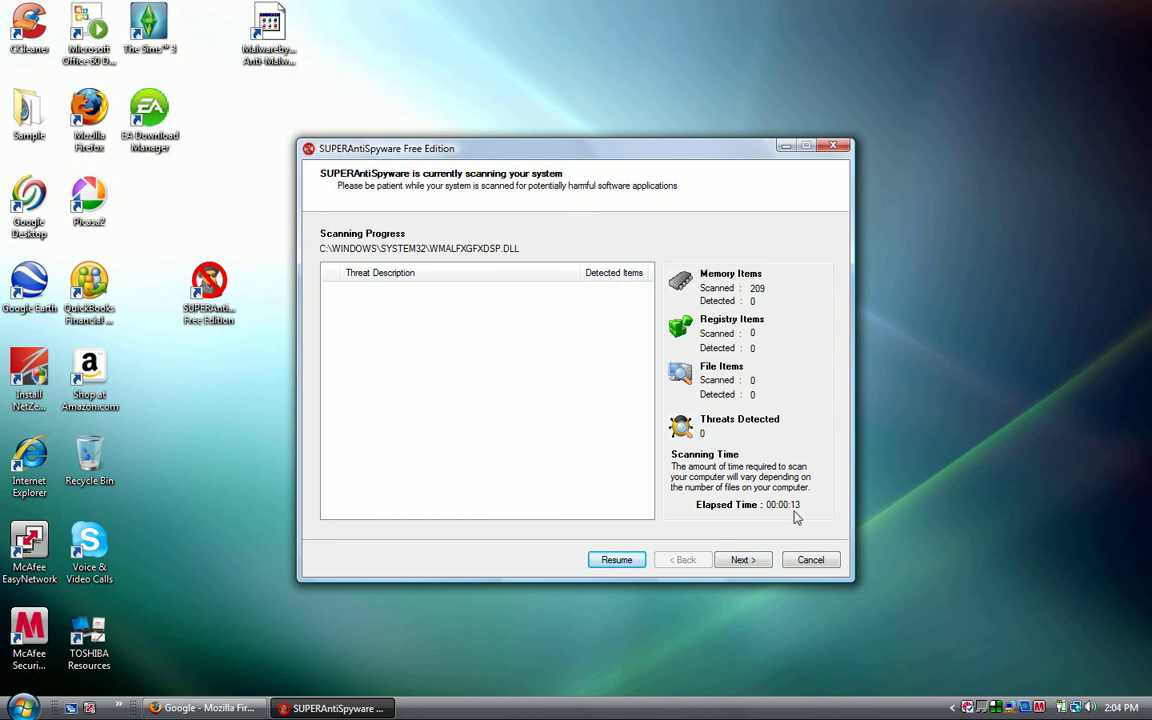
Abort the paused scan and return to the SUPERAntiSpyware main menu
{"action": "left_click", "coordinate": [811, 562]}
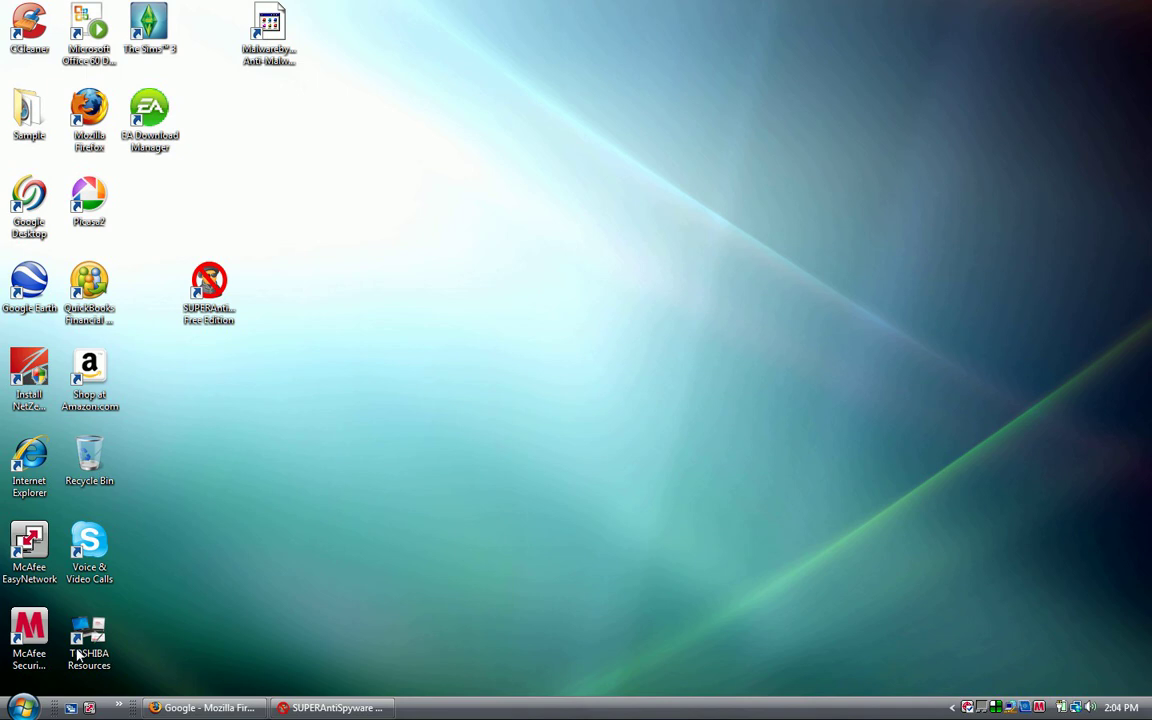
{"action": "double_click", "coordinate": [238, 305]}
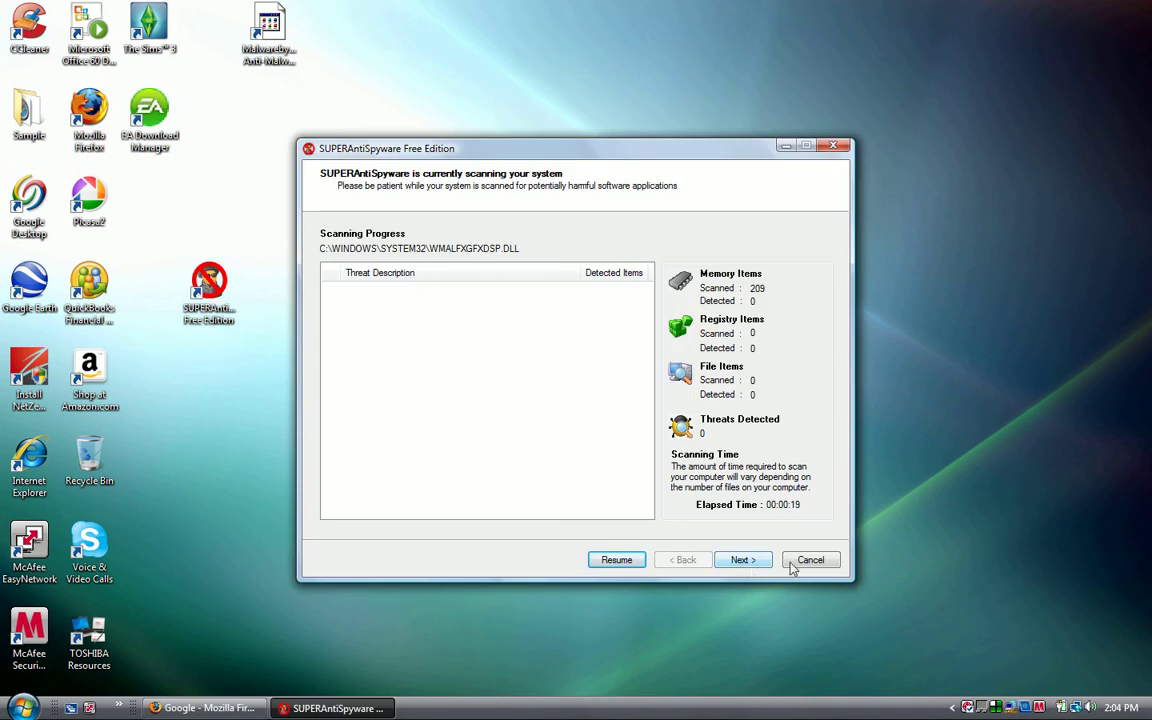
{"action": "left_click", "coordinate": [811, 560]}
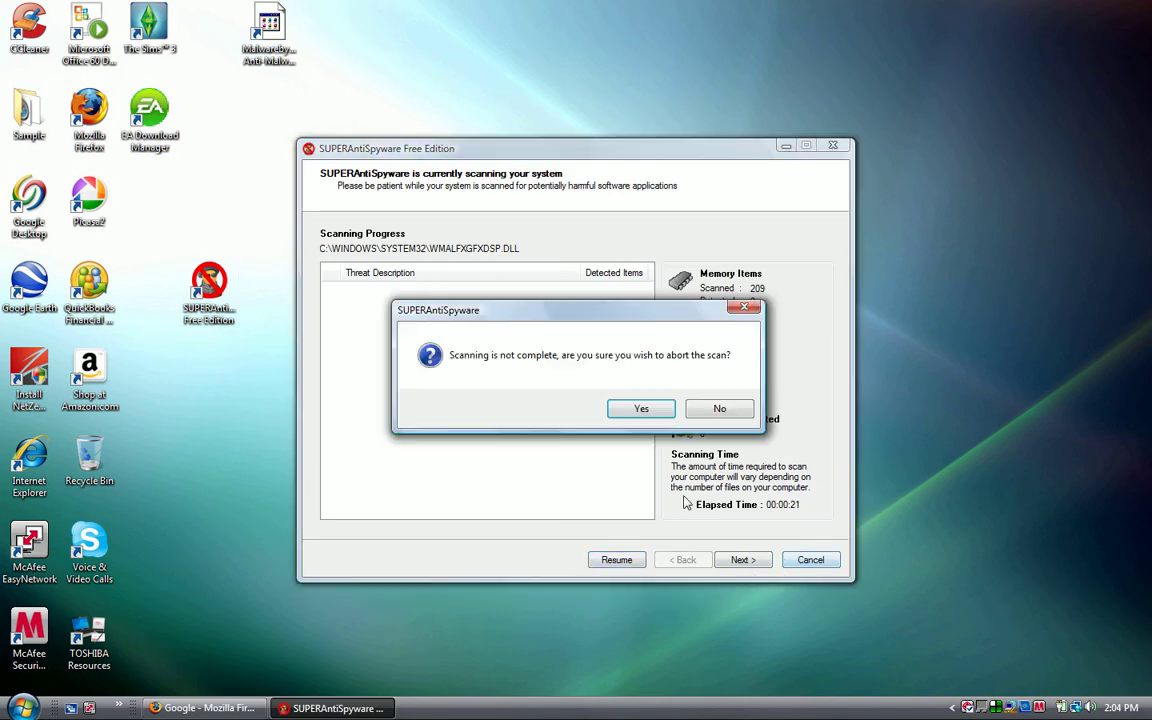
{"action": "left_click", "coordinate": [641, 406]}
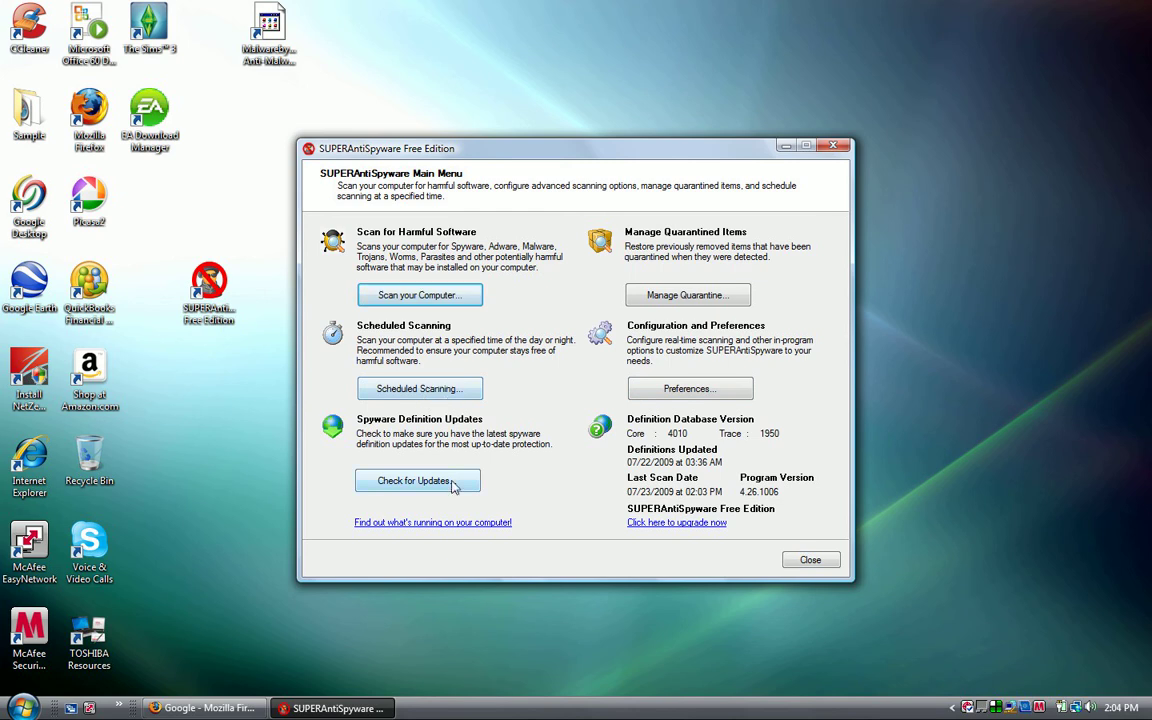
Inspect the quarantined items in SUPERAntiSpyware by expanding the dated quarantine entry, leaving its contents untouched
{"action": "left_click", "coordinate": [657, 303]}
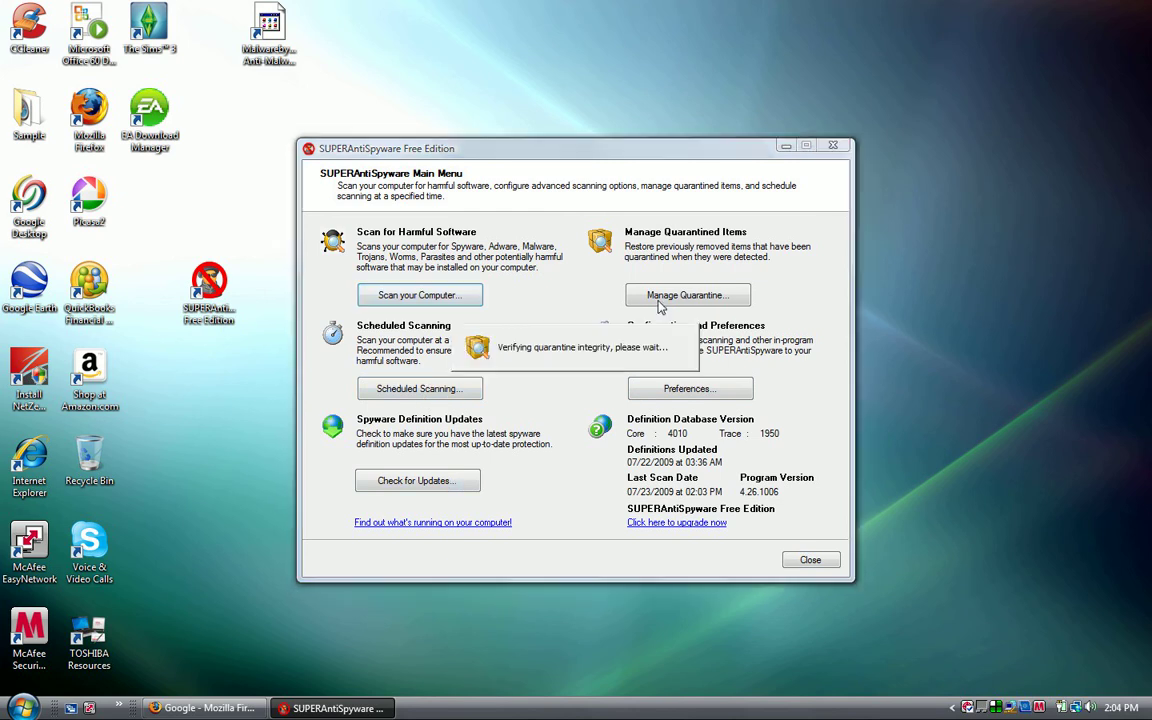
{"action": "double_click", "coordinate": [462, 273]}
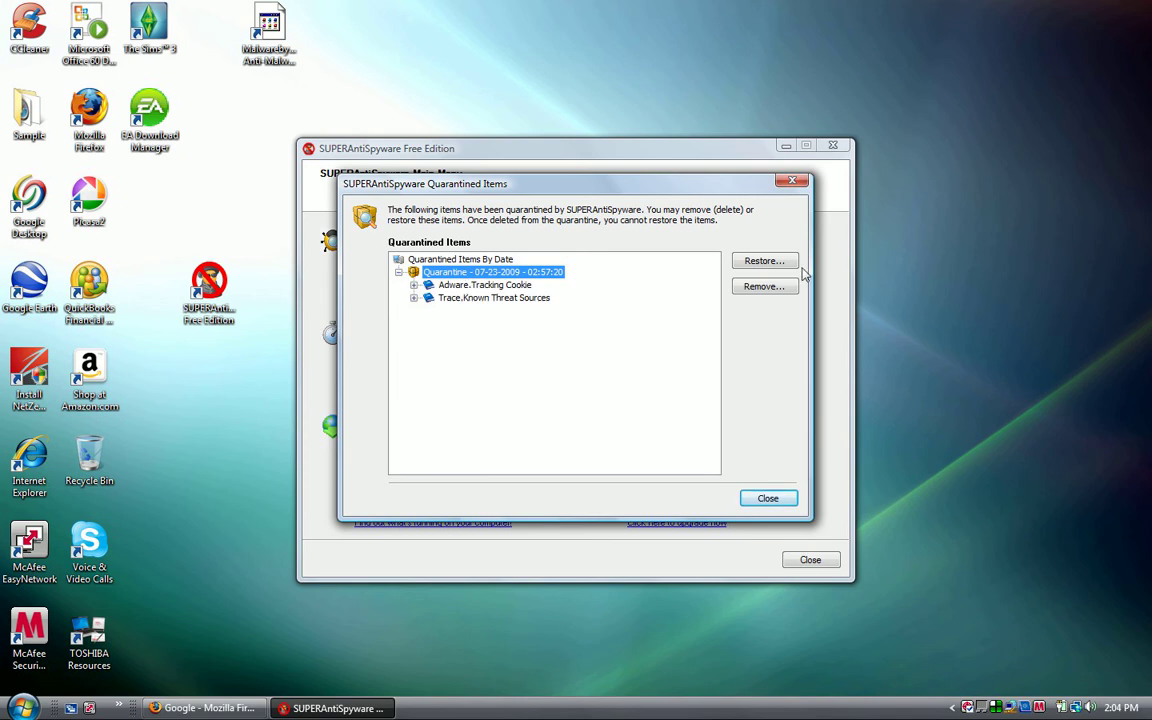
{"action": "left_click", "coordinate": [792, 180]}
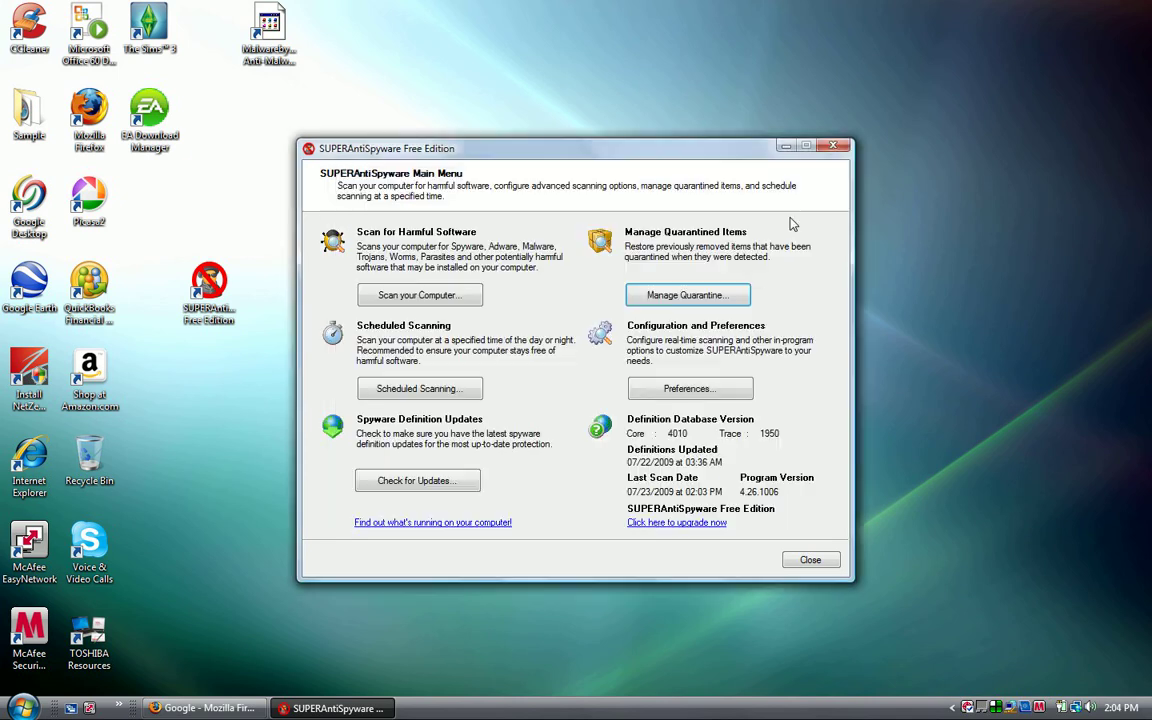
Review the SUPERAntiSpyware preferences for startup, scanning, real-time and hijack protection, logs, repairs, updates and help, then close the program
{"action": "left_click", "coordinate": [690, 388]}
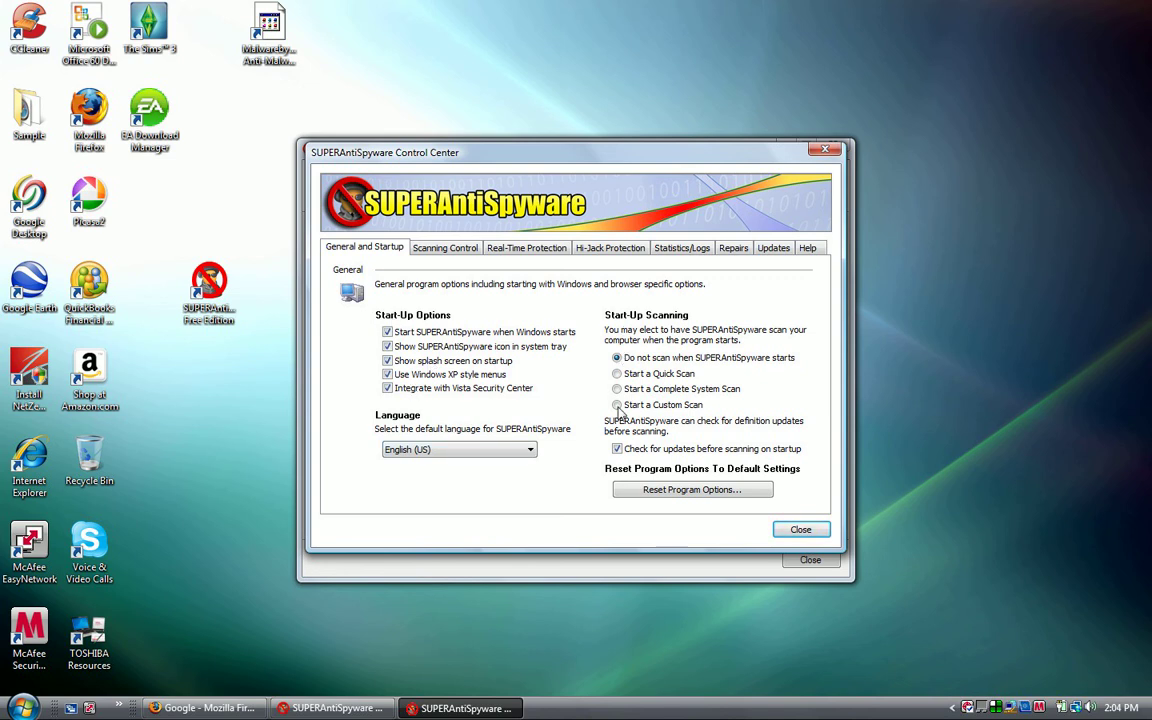
{"action": "left_click", "coordinate": [445, 248]}
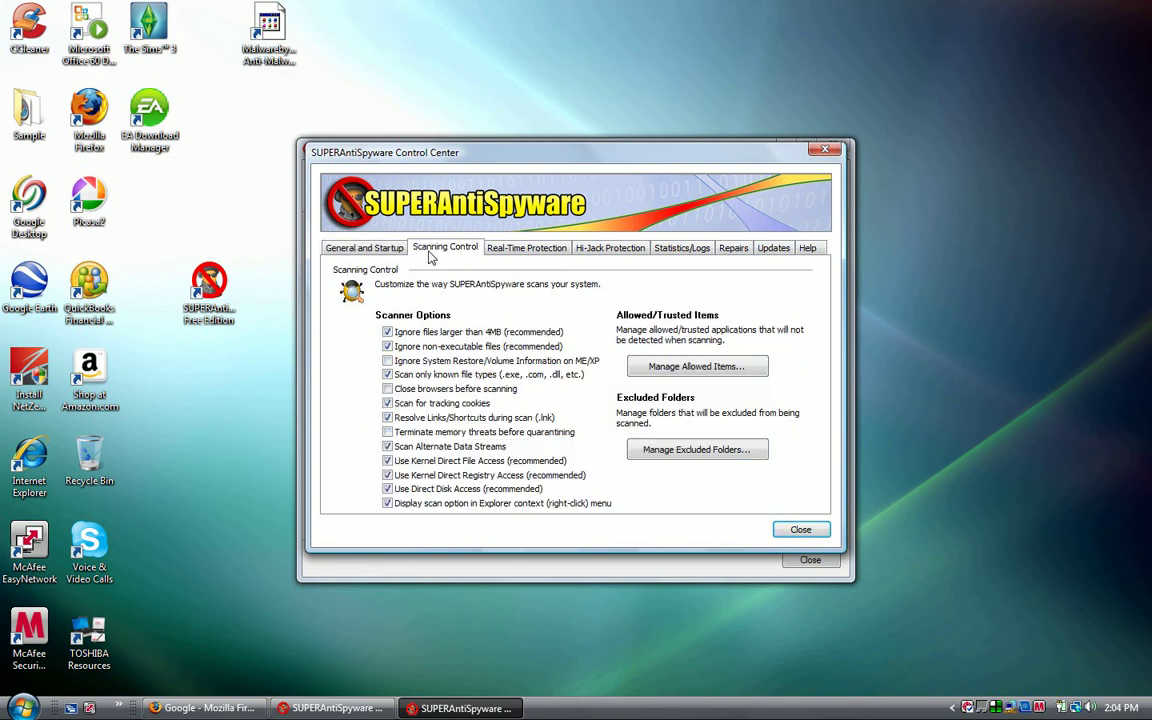
{"action": "left_click", "coordinate": [540, 248]}
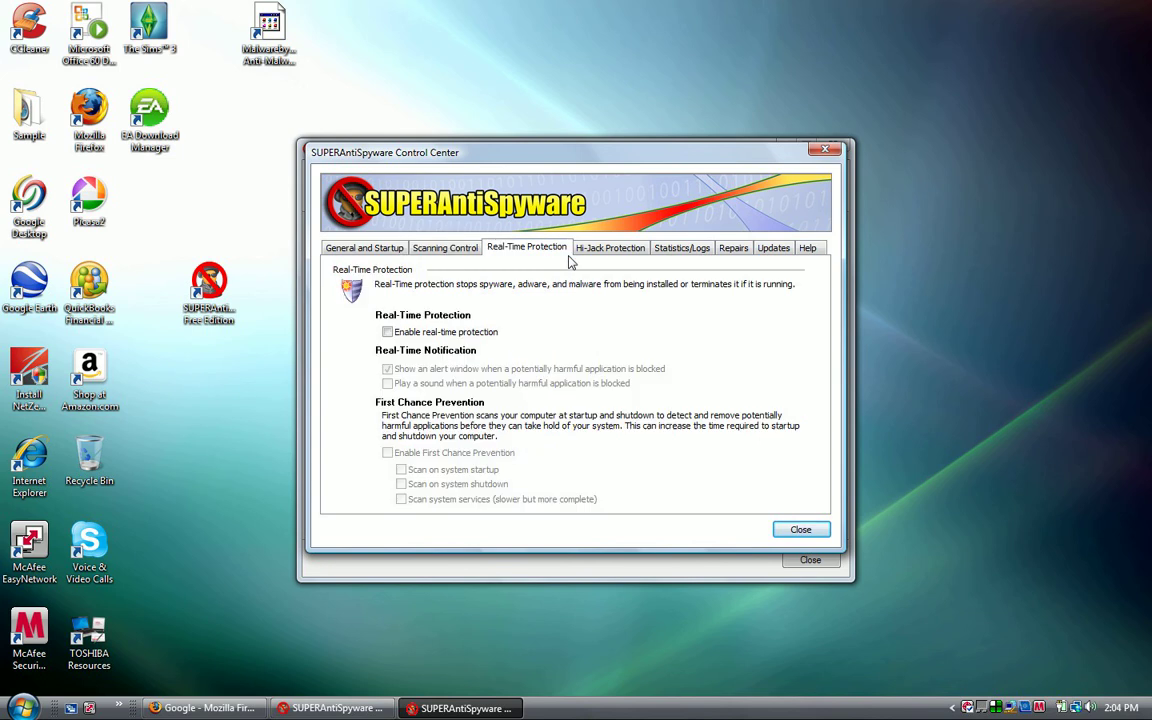
{"action": "left_click", "coordinate": [625, 249]}
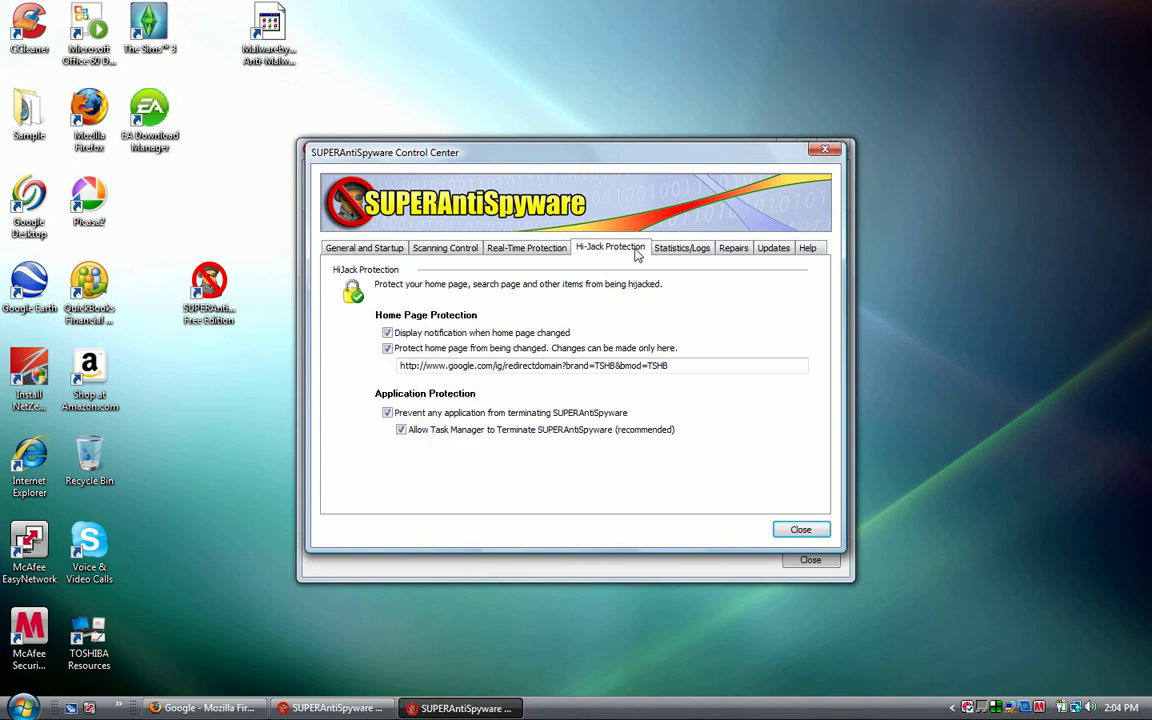
{"action": "left_click", "coordinate": [695, 248]}
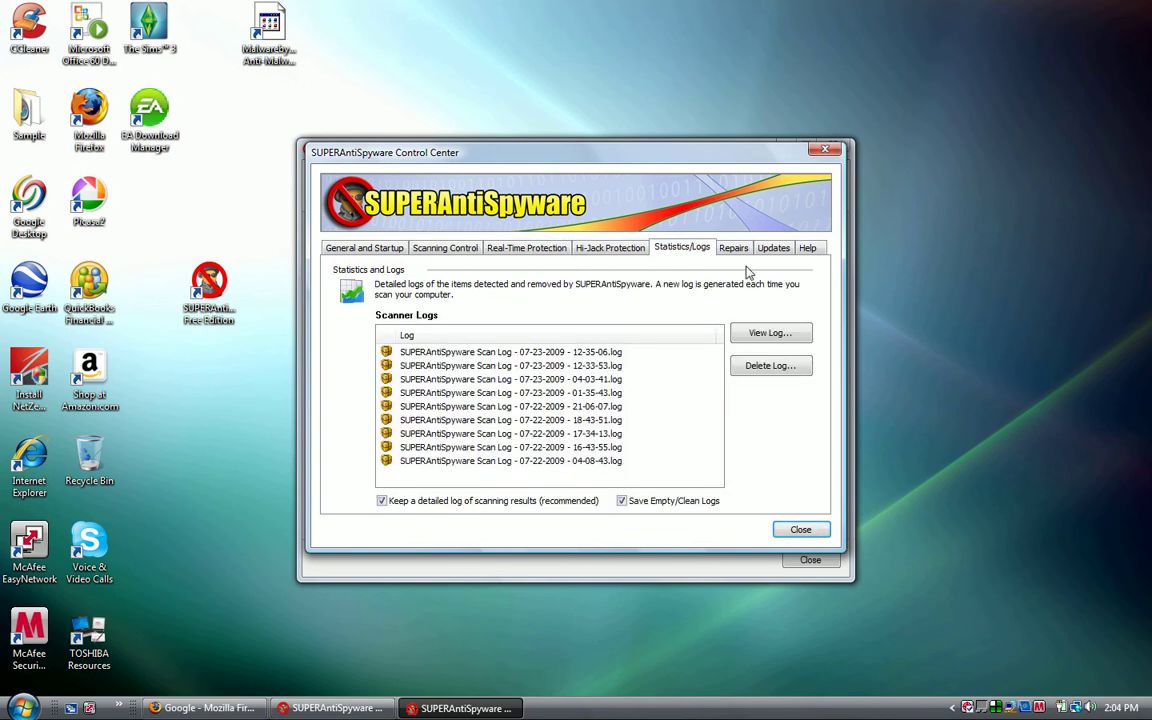
{"action": "left_click", "coordinate": [733, 248]}
{"action": "left_click", "coordinate": [773, 248]}
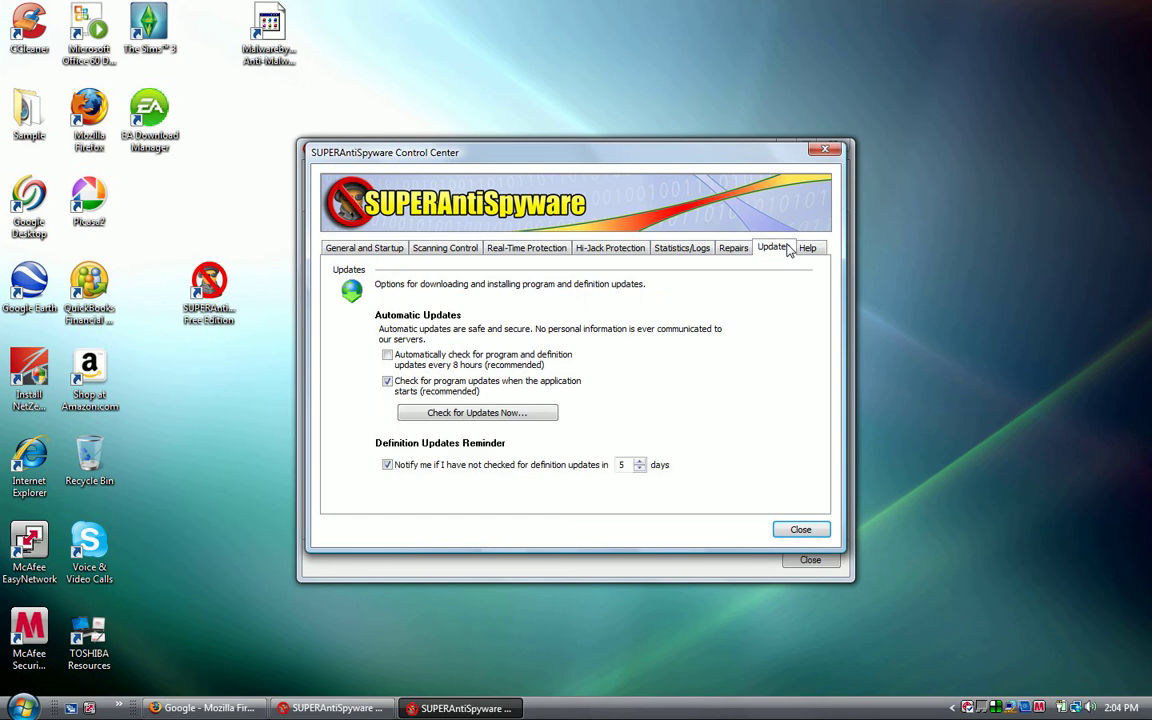
{"action": "left_click", "coordinate": [807, 248]}
{"action": "left_click", "coordinate": [825, 148]}
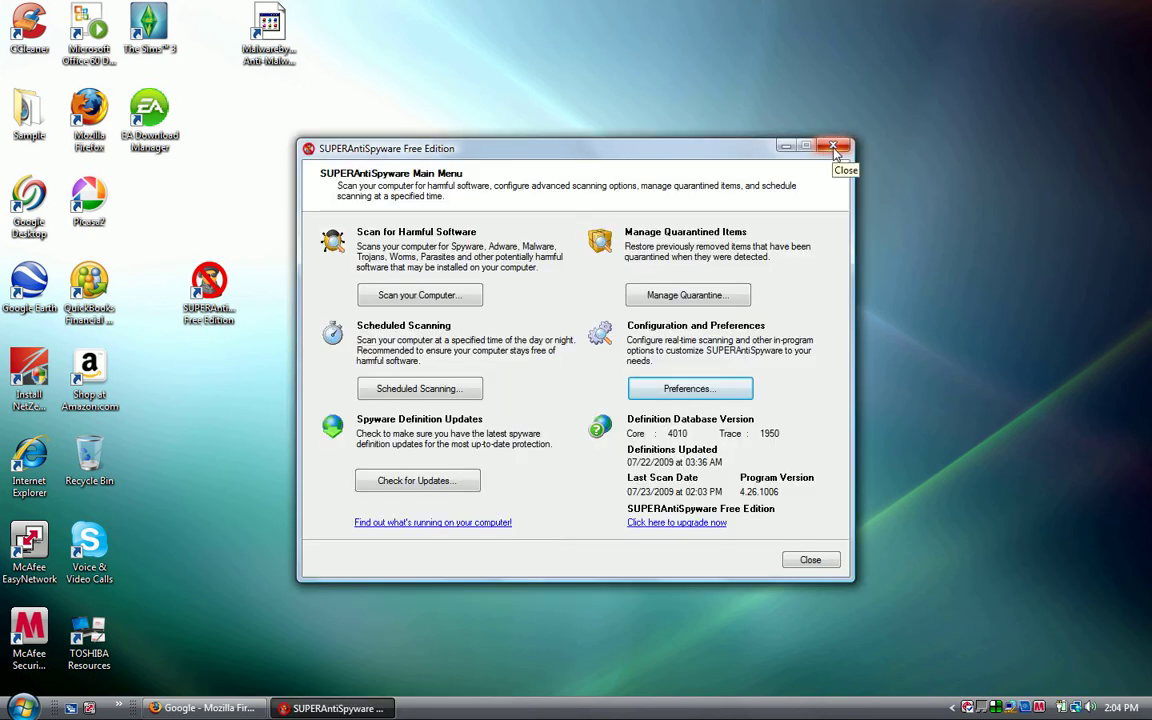
{"action": "left_click", "coordinate": [834, 148]}
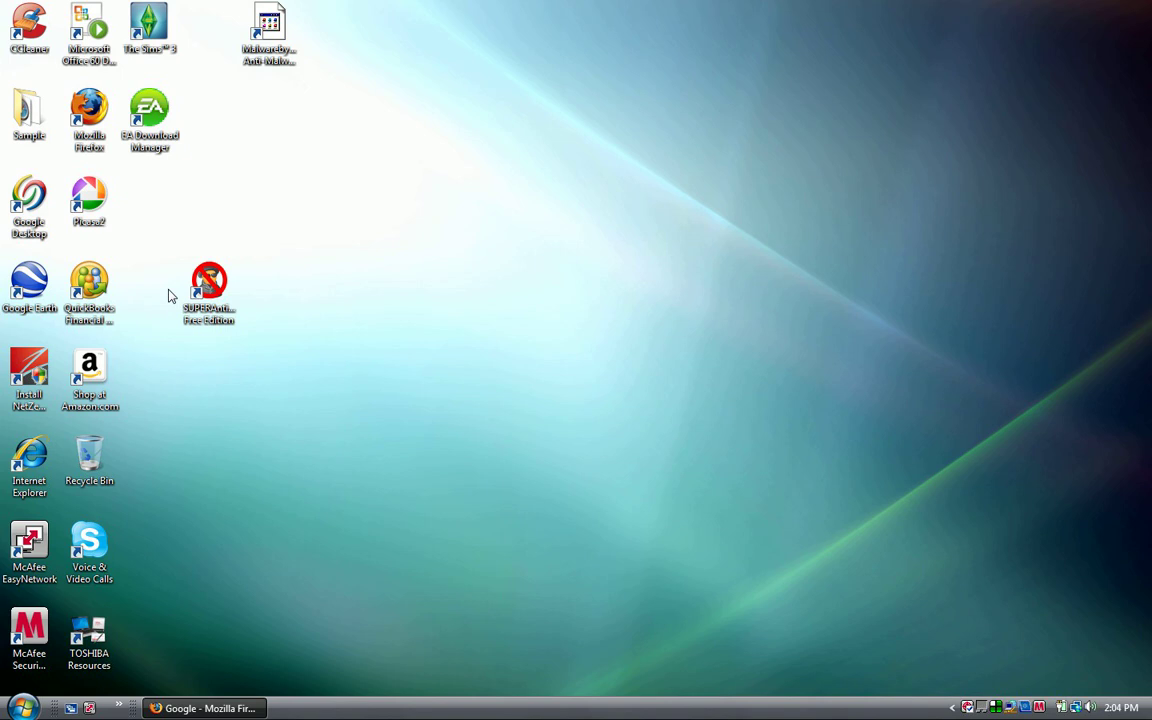
Line up the SUPERAntiSpyware and Malwarebytes shortcuts below EA Download Manager on the desktop and launch Malwarebytes' Anti-Malware
{"action": "left_click_drag", "start_coordinate": [213, 298], "coordinate": [155, 212]}
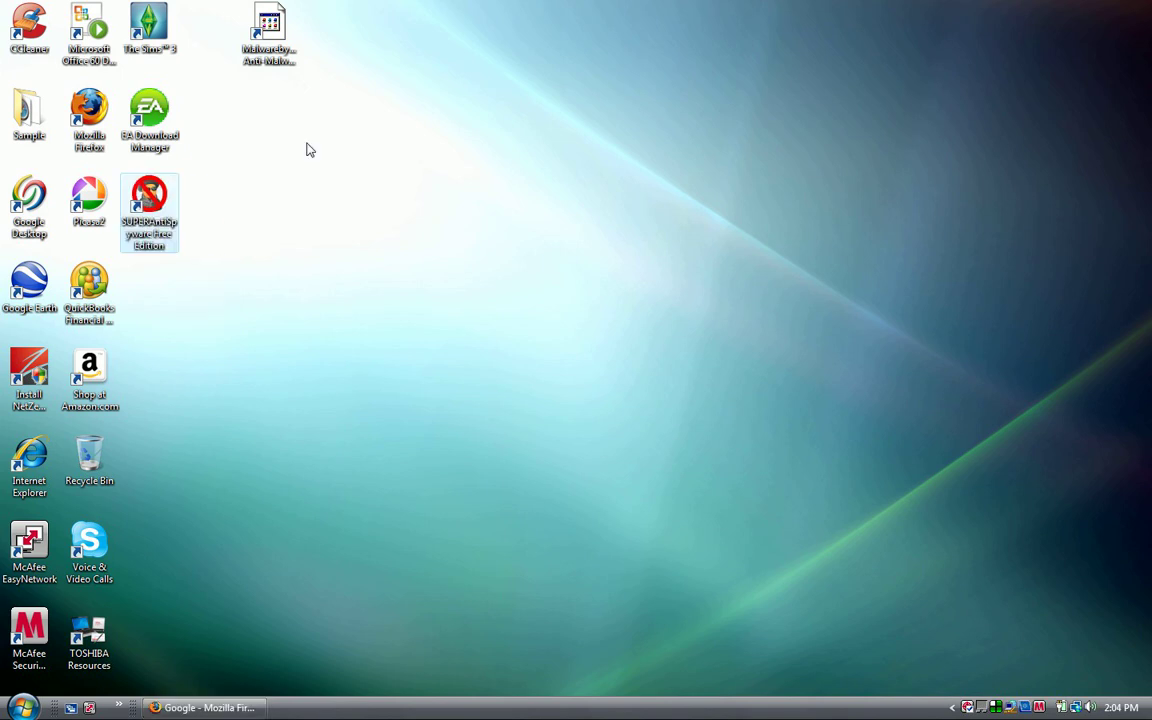
{"action": "left_click_drag", "start_coordinate": [298, 52], "coordinate": [178, 290]}
{"action": "double_click", "coordinate": [150, 300]}
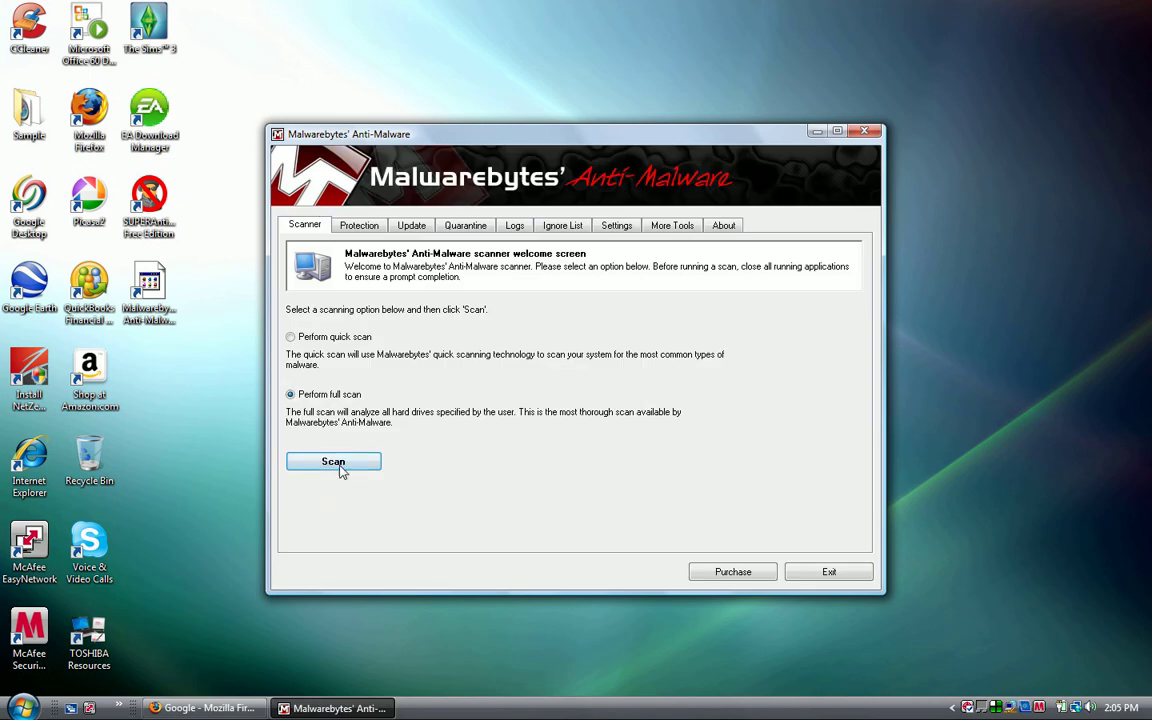
Look over the quick and full scan choices, the Protection Module and the database update information in Malwarebytes' Anti-Malware
{"action": "left_click", "coordinate": [290, 337]}
{"action": "left_click", "coordinate": [291, 395]}
{"action": "left_click", "coordinate": [352, 225]}
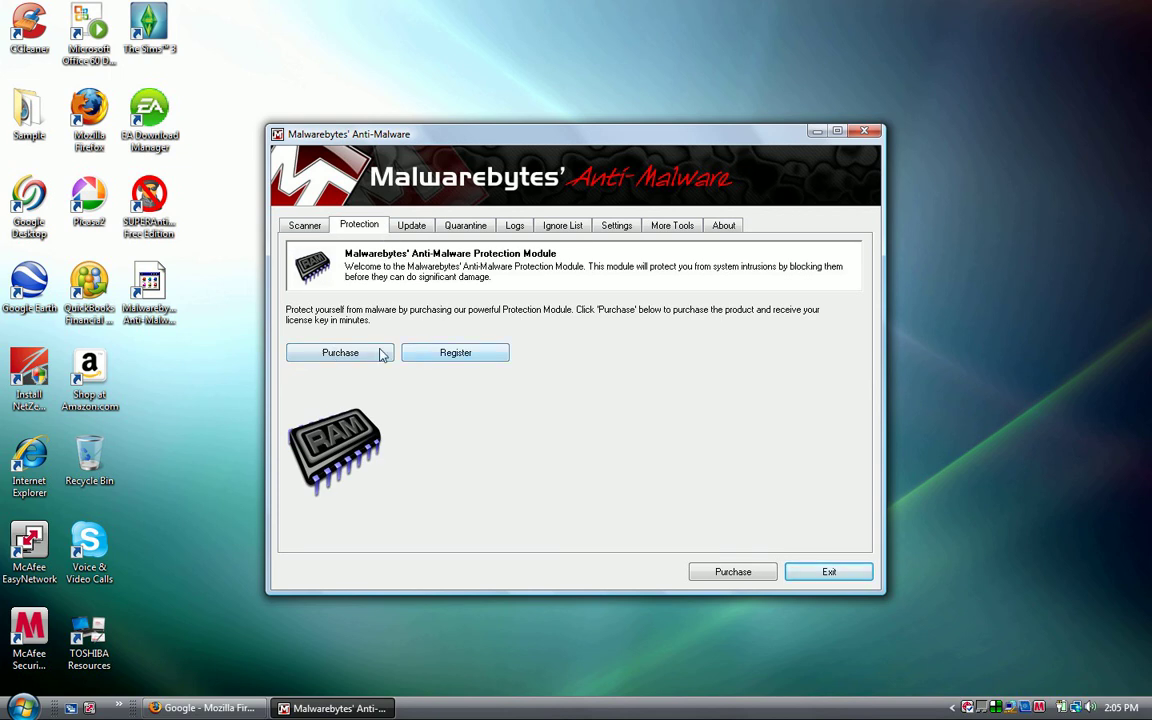
{"action": "left_click", "coordinate": [415, 224]}
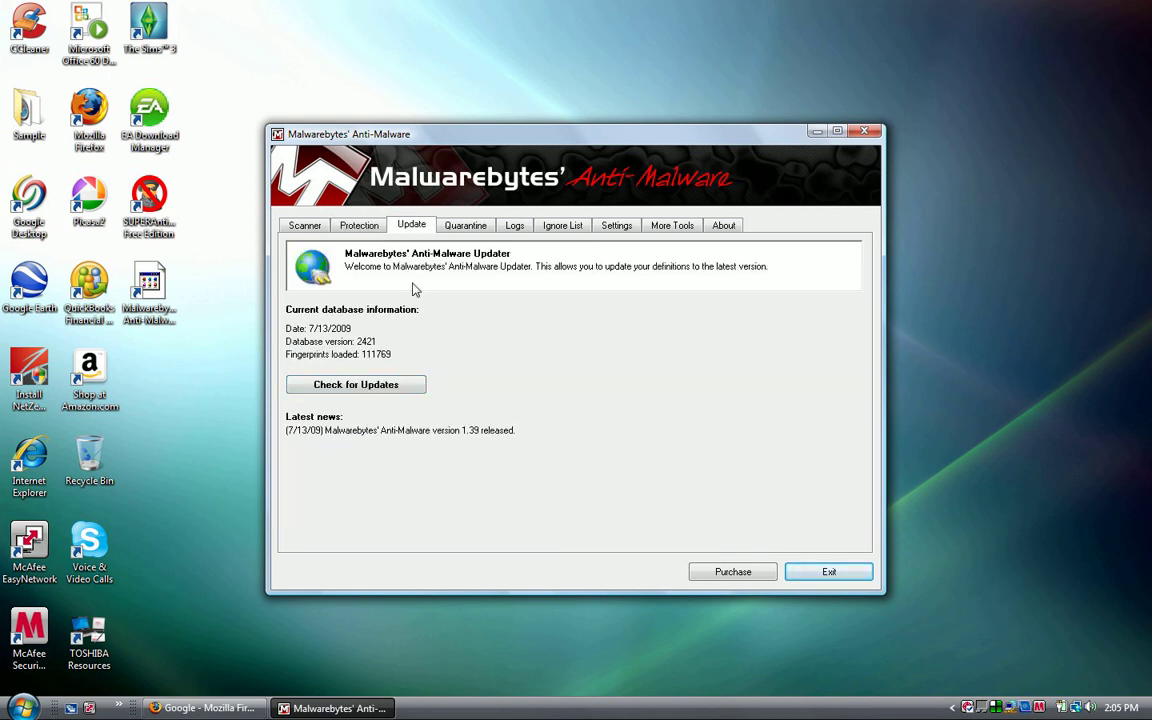
Examine the list of malware quarantined by Malwarebytes, highlighting individual Adware.SoftMate entries
{"action": "left_click", "coordinate": [462, 228]}
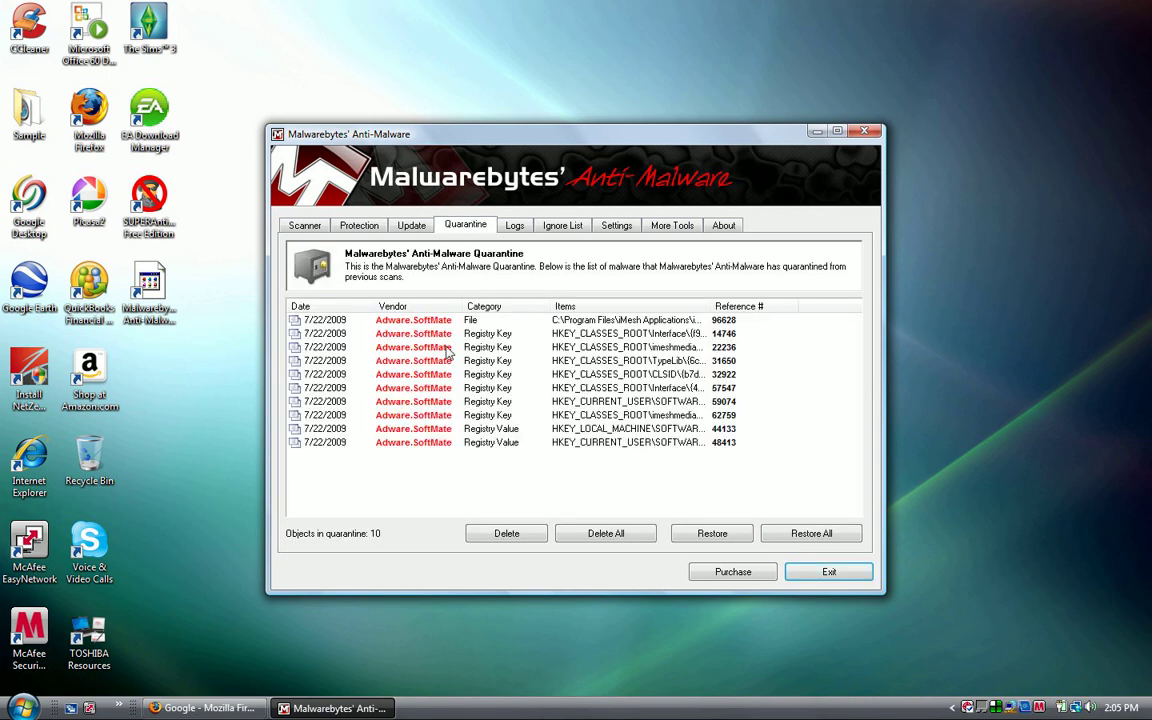
{"action": "left_click", "coordinate": [437, 443]}
{"action": "left_click", "coordinate": [437, 416]}
{"action": "left_click", "coordinate": [436, 388]}
{"action": "left_click", "coordinate": [436, 374]}
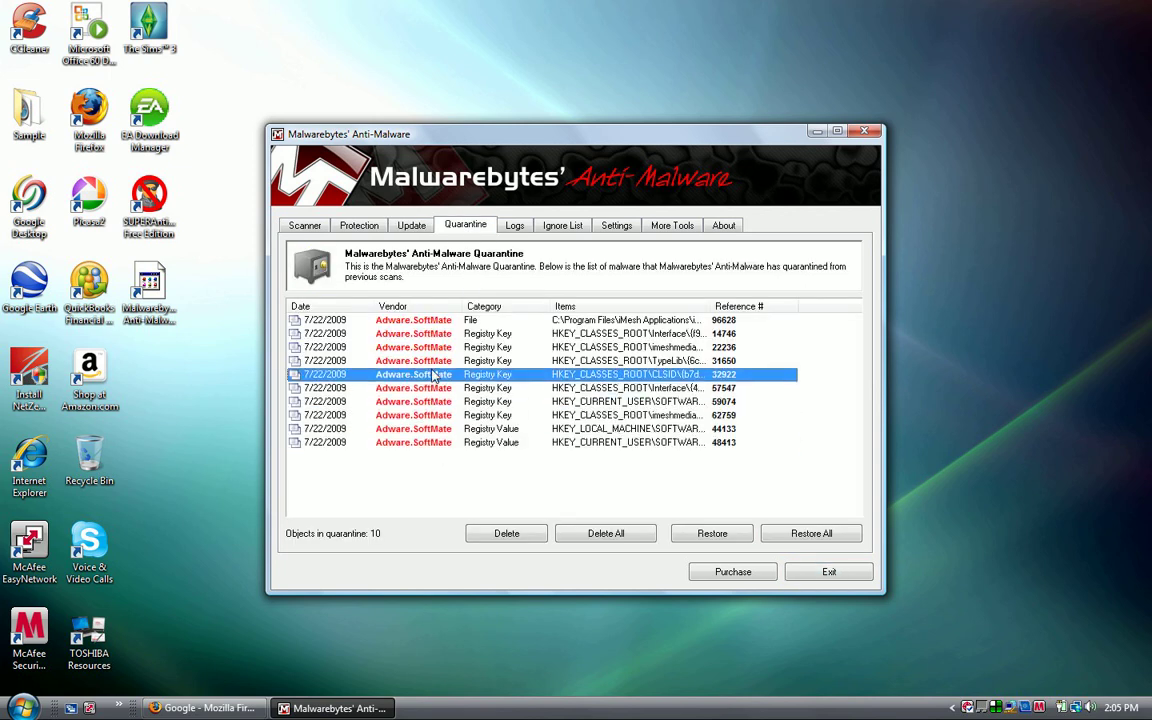
{"action": "left_click", "coordinate": [434, 347]}
{"action": "left_click", "coordinate": [432, 334]}
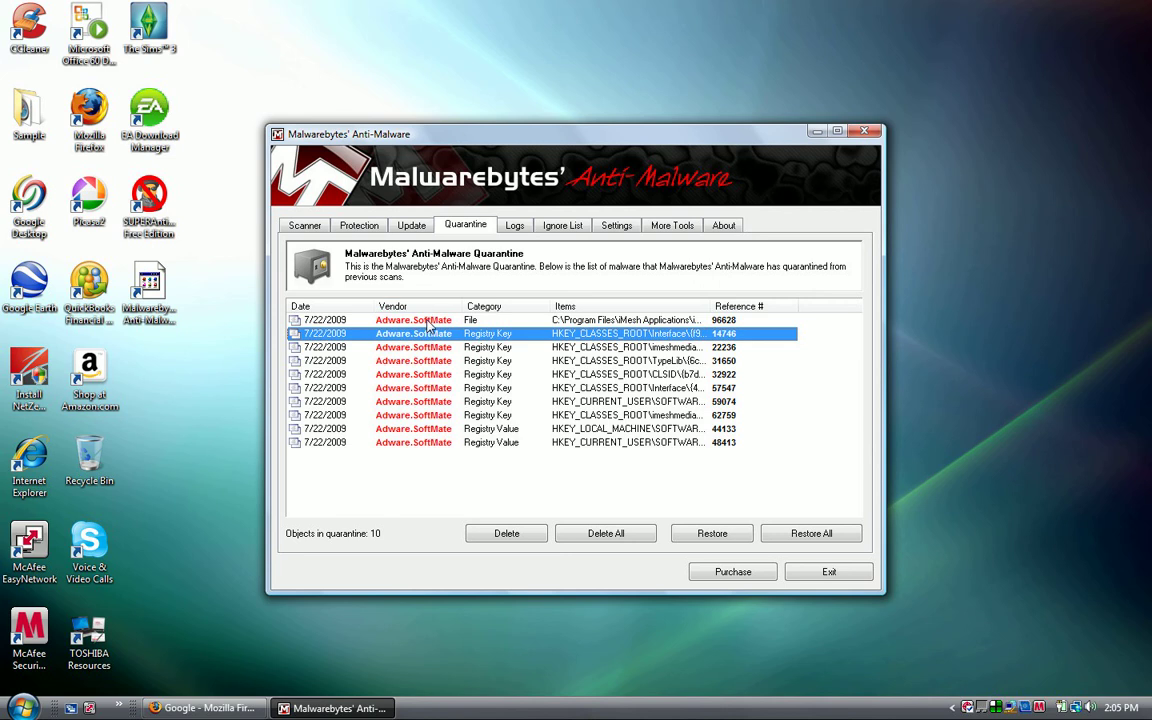
{"action": "left_click", "coordinate": [432, 347]}
{"action": "left_click", "coordinate": [432, 361]}
{"action": "left_click", "coordinate": [432, 402]}
{"action": "left_click", "coordinate": [434, 442]}
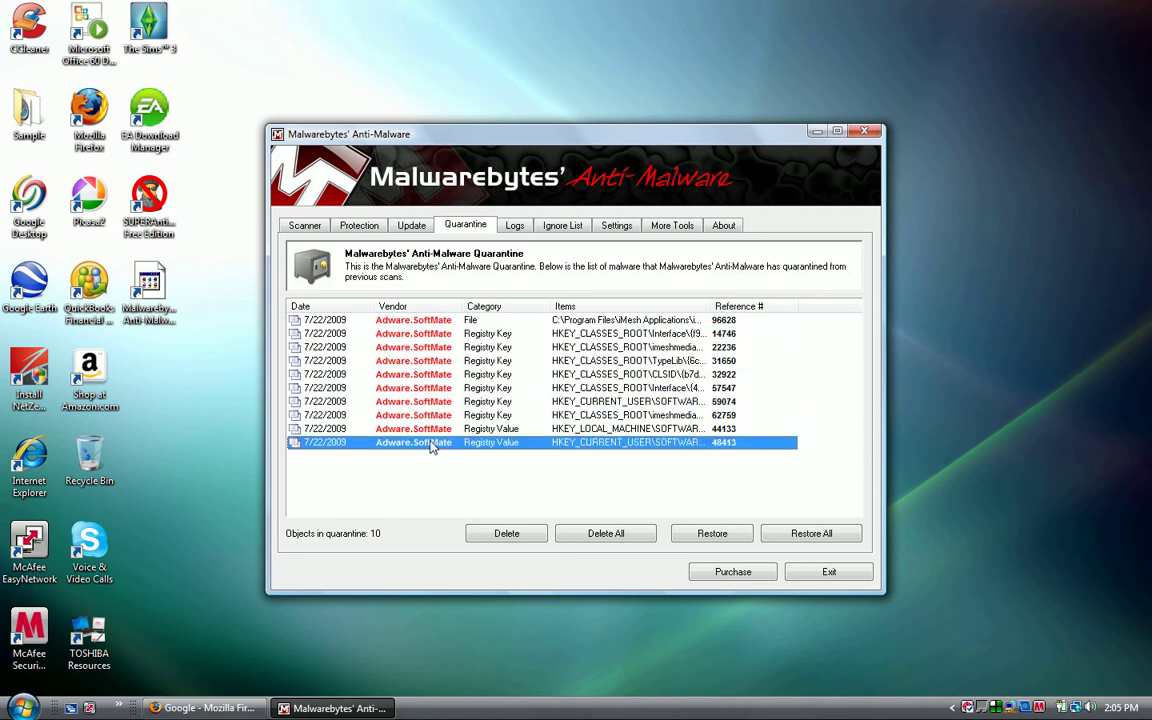
Highlight further Adware.SoftMate entries in the Malwarebytes quarantine and look through the list of saved log files
{"action": "left_click", "coordinate": [420, 402]}
{"action": "left_click", "coordinate": [408, 348]}
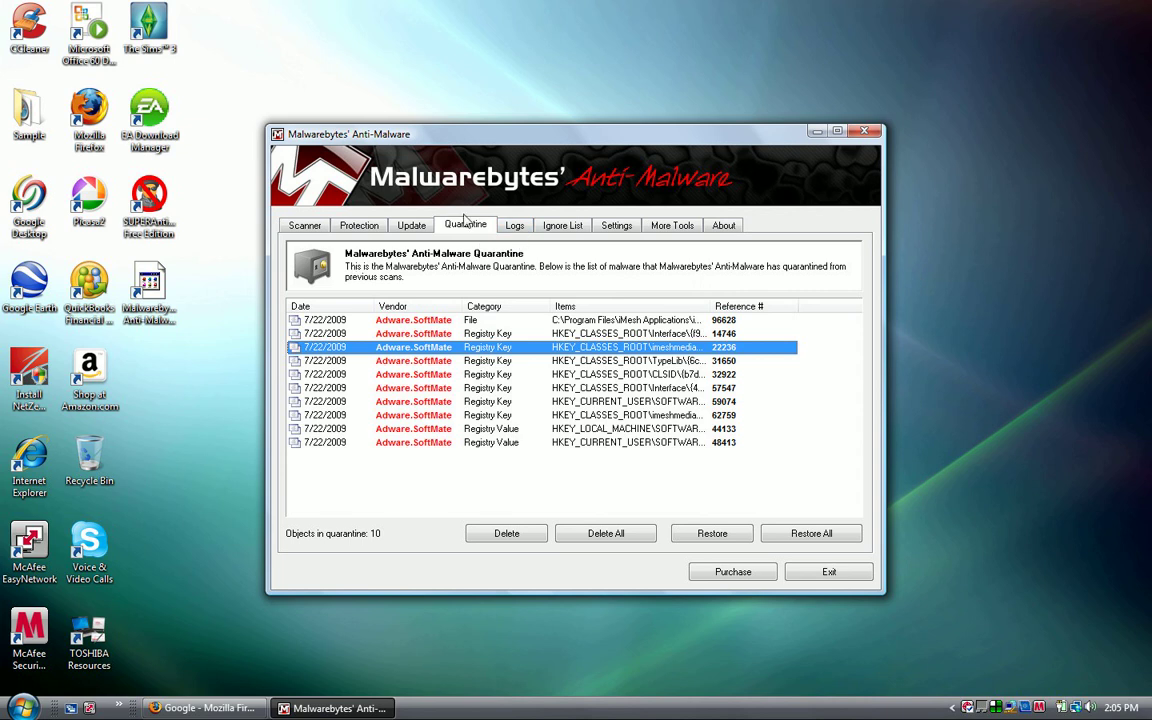
{"action": "left_click", "coordinate": [514, 227]}
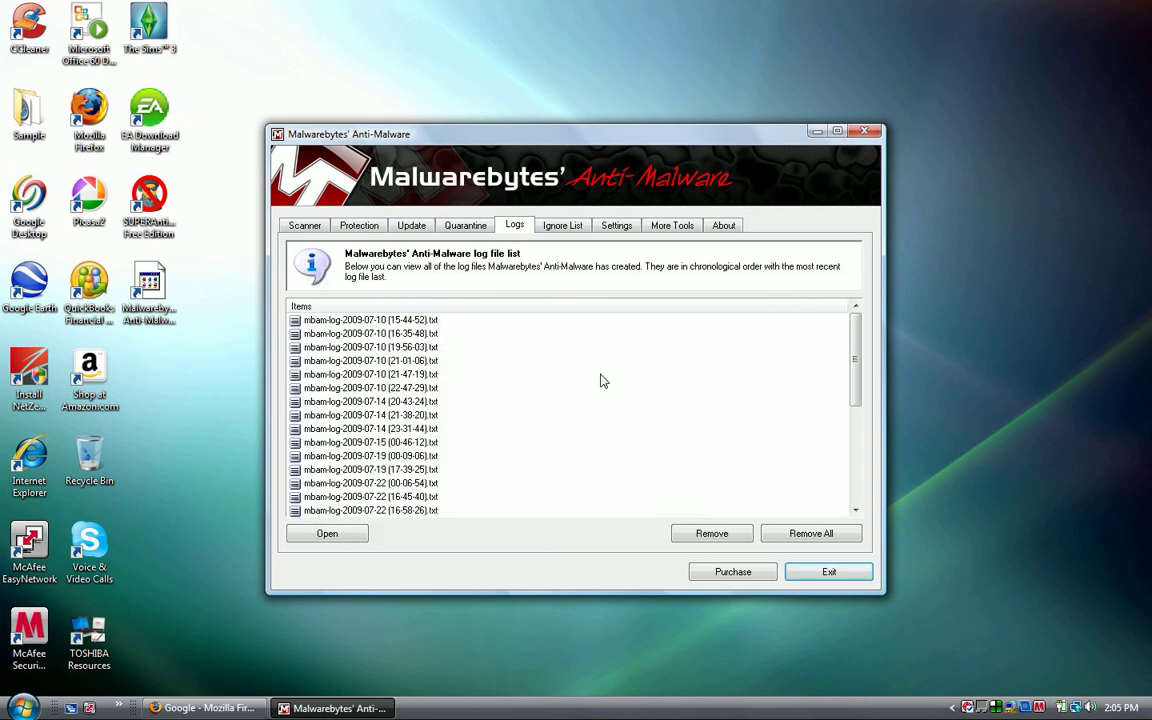
{"action": "left_click_drag", "start_coordinate": [857, 330], "coordinate": [836, 309]}
Review the Malwarebytes ignore list, general settings, additional tools and version information, then close the program
{"action": "left_click", "coordinate": [562, 225]}
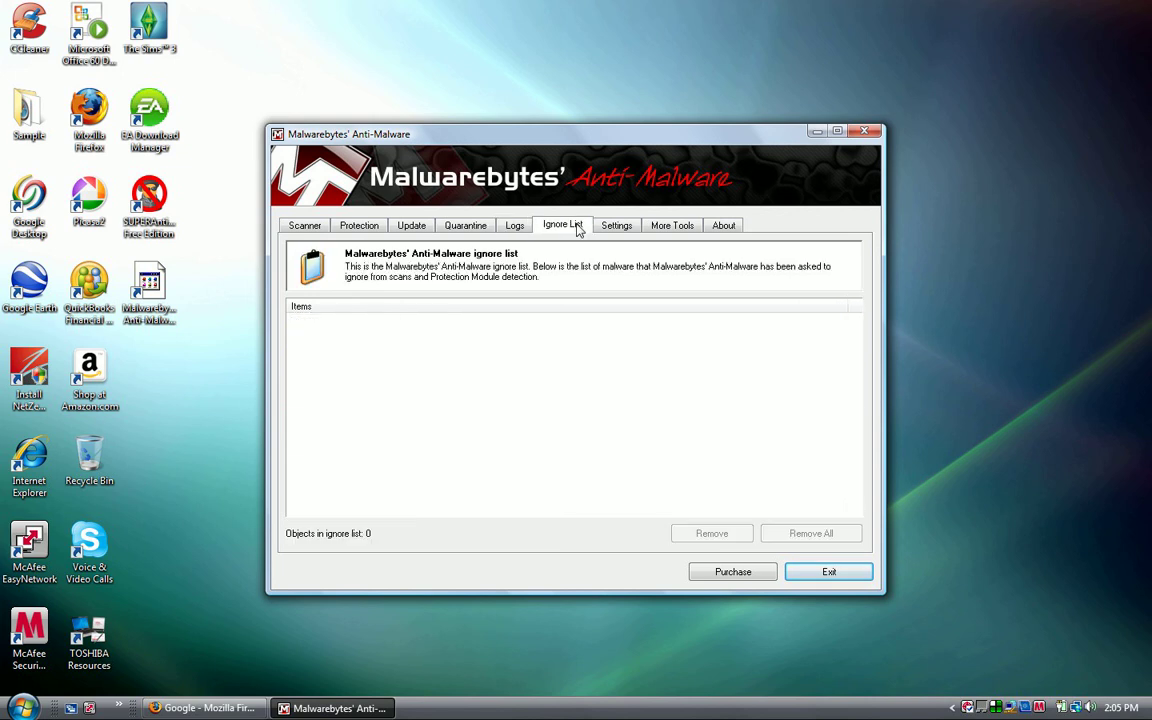
{"action": "left_click", "coordinate": [618, 222]}
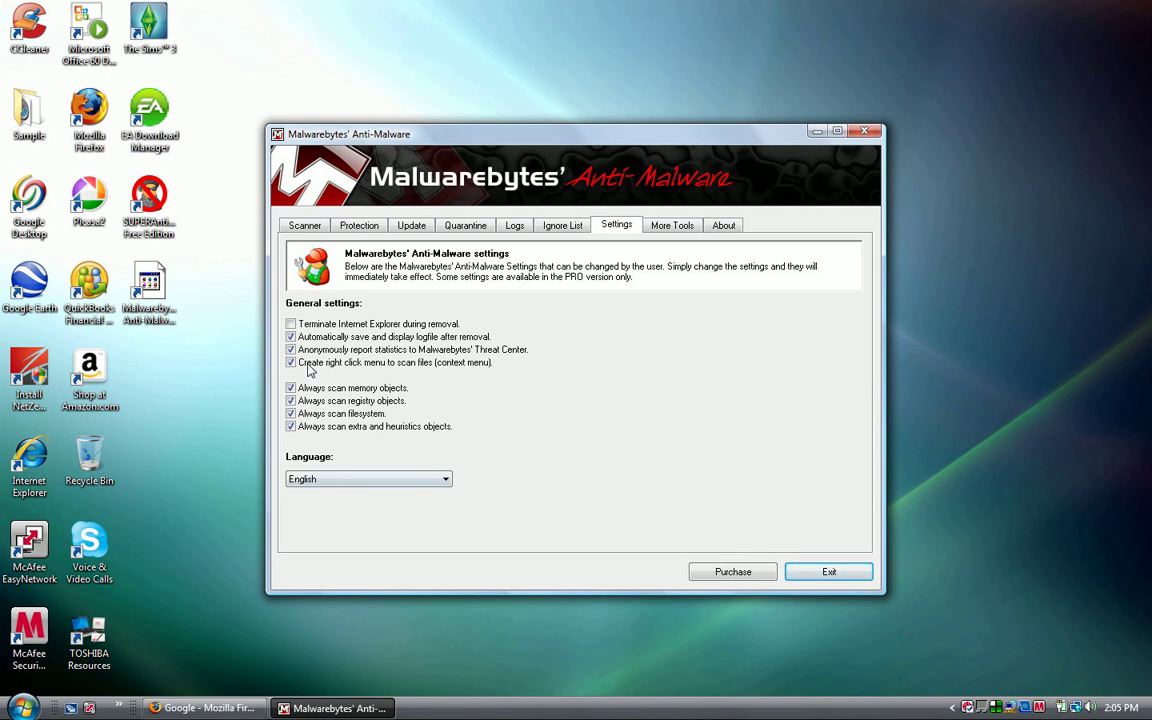
{"action": "left_click", "coordinate": [678, 225]}
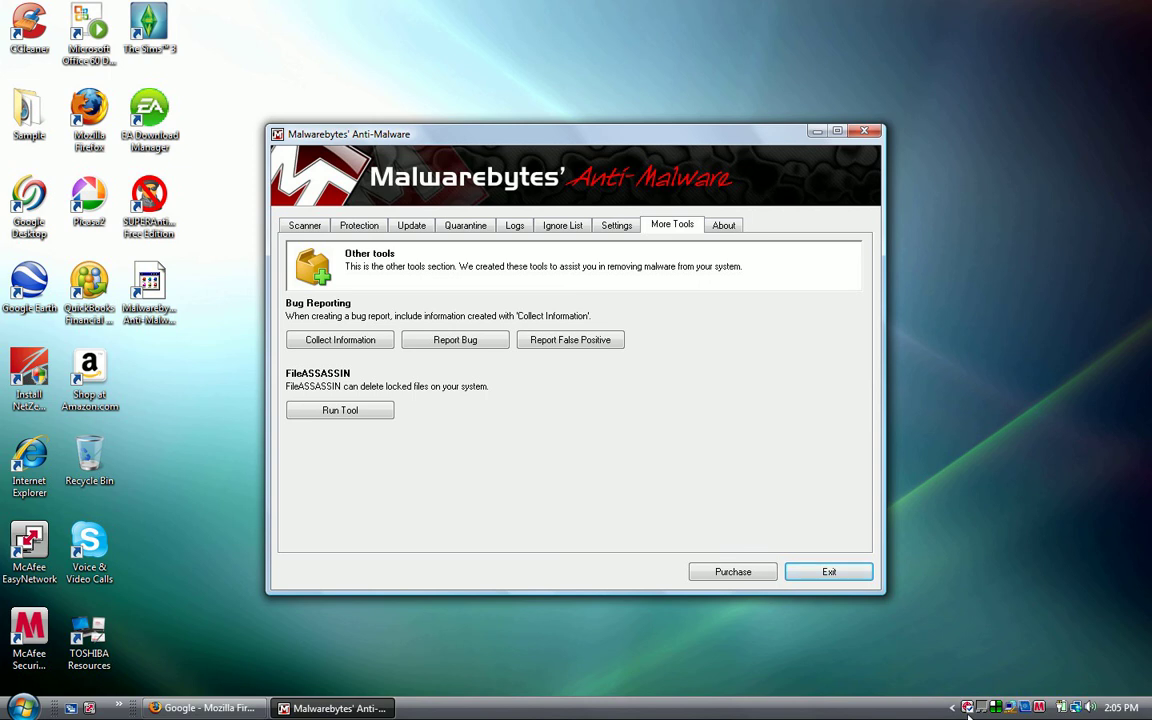
{"action": "left_click", "coordinate": [716, 222]}
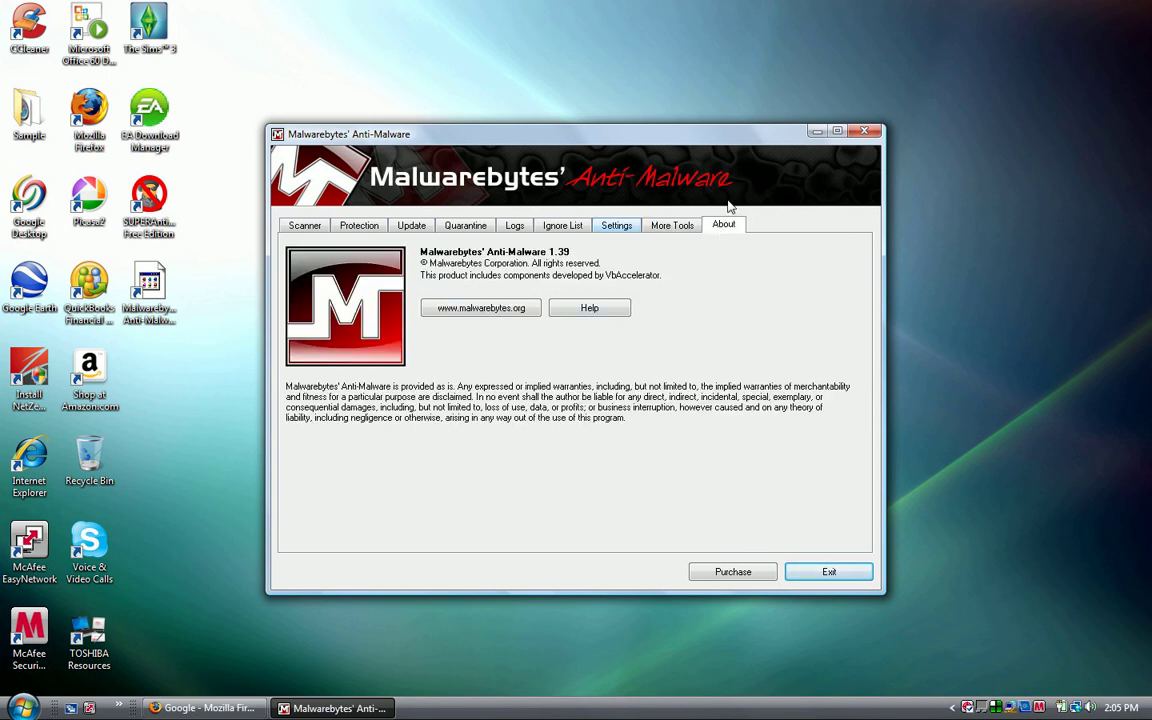
{"action": "left_click", "coordinate": [865, 131]}
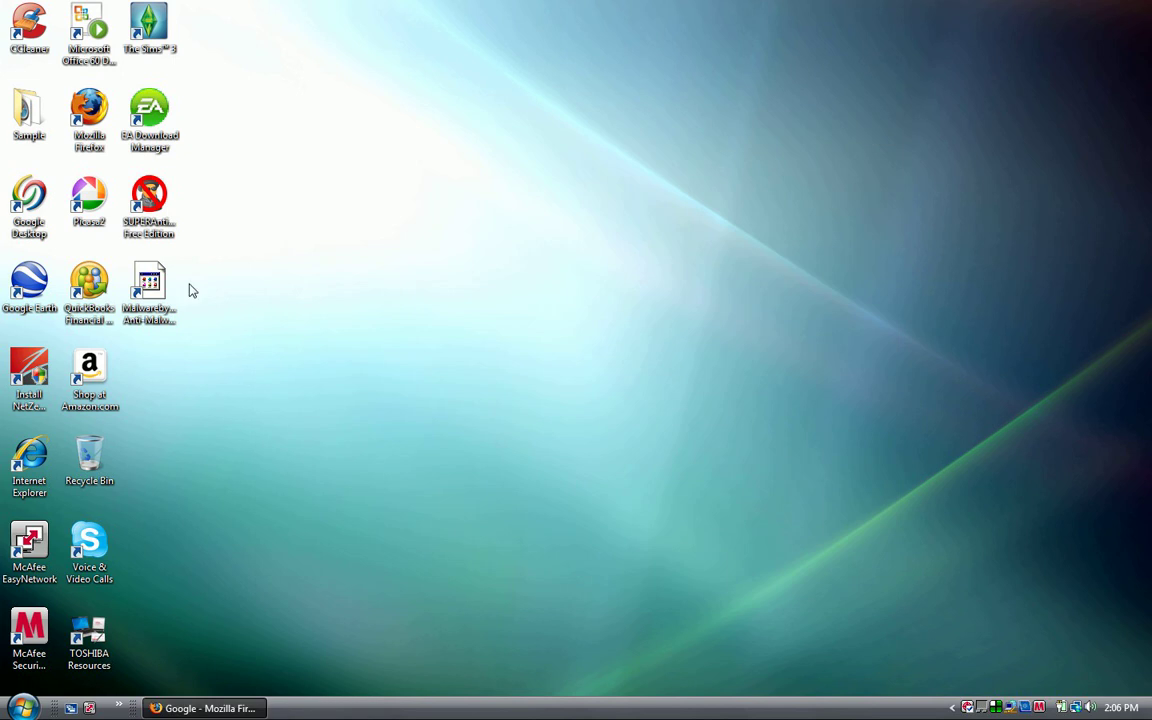
Launch McAfee SecurityCenter from its desktop shortcut
{"action": "mouse_move", "coordinate": [150, 205]}
{"action": "left_mouse_down"}
{"action": "mouse_move", "coordinate": [416, 215]}
{"action": "mouse_move", "coordinate": [397, 245]}
{"action": "mouse_move", "coordinate": [186, 197]}
{"action": "mouse_move", "coordinate": [138, 208]}
{"action": "left_mouse_up"}
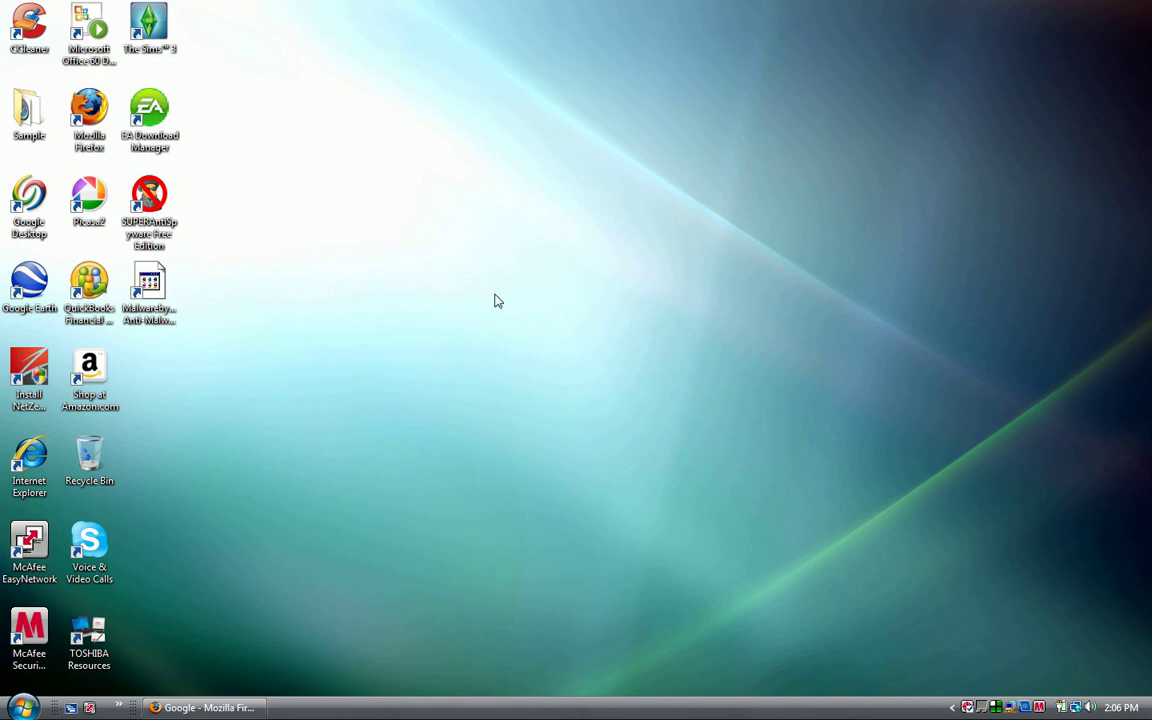
{"action": "left_click", "coordinate": [20, 645]}
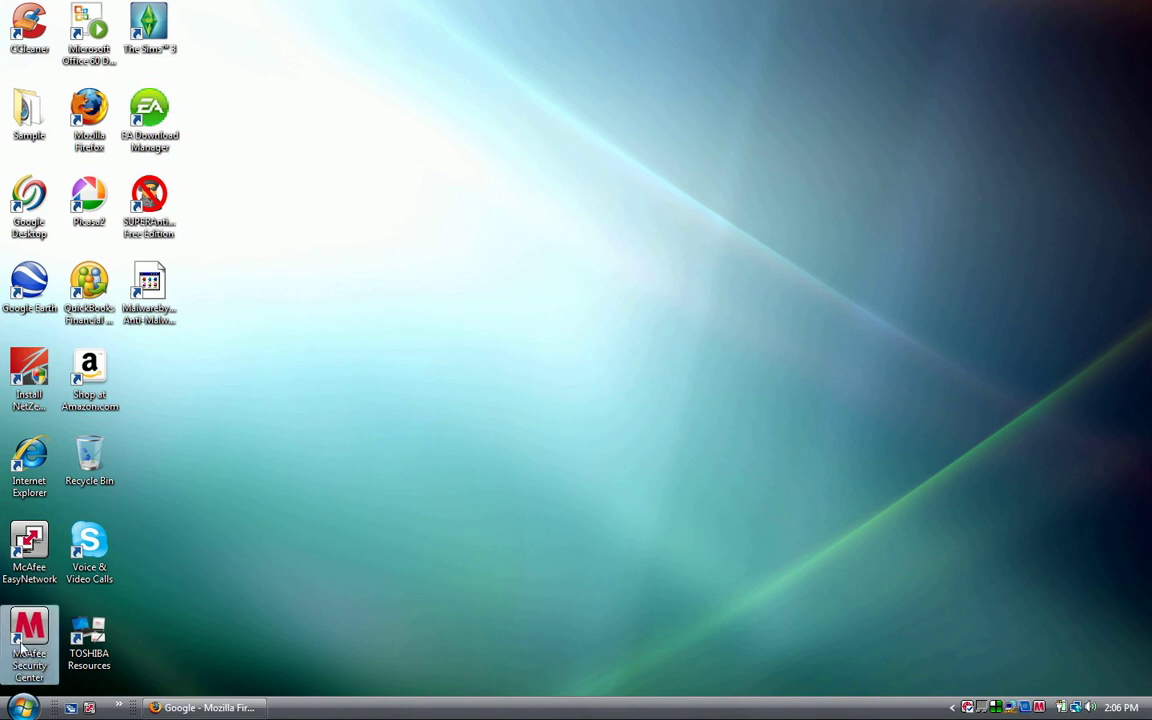
{"action": "double_click", "coordinate": [37, 624]}
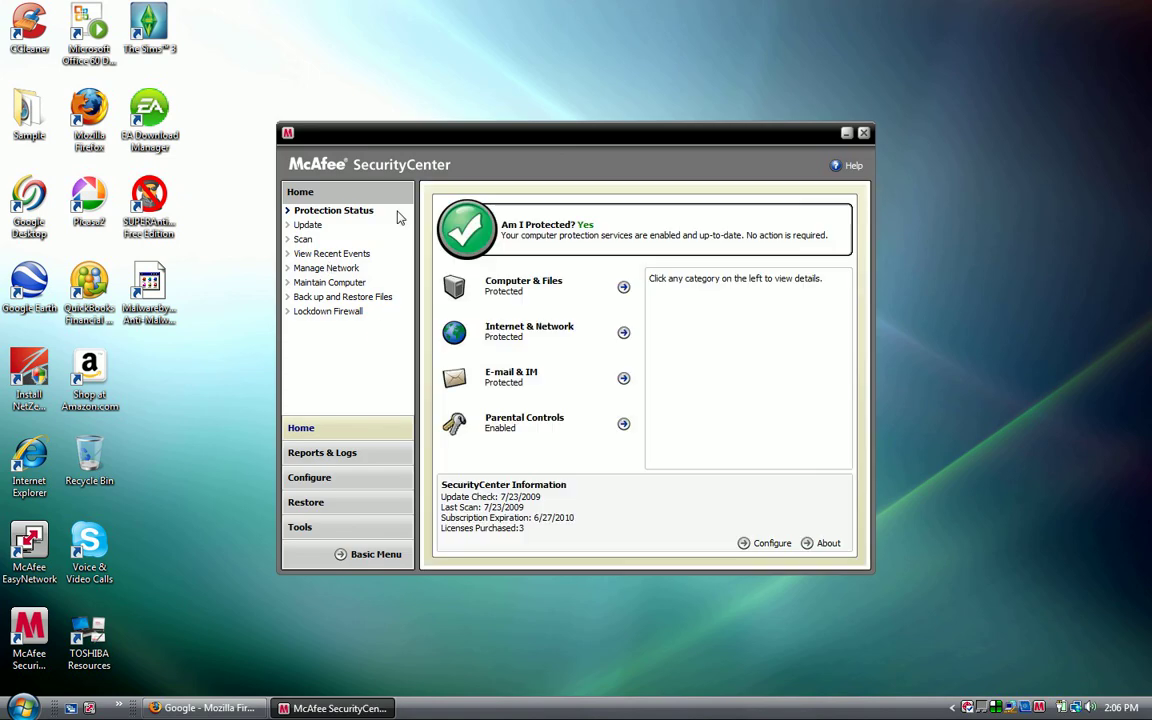
Look over the update page, the manual scan results and the recent events in McAfee SecurityCenter
{"action": "left_click", "coordinate": [307, 225]}
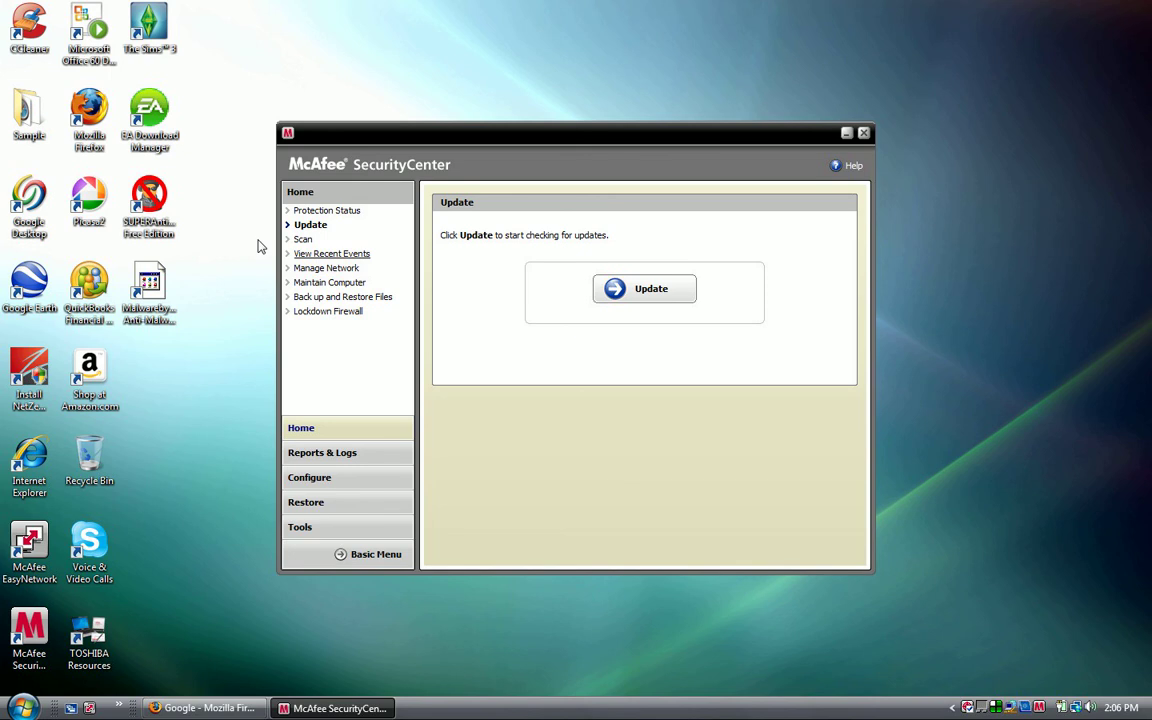
{"action": "left_click", "coordinate": [303, 241]}
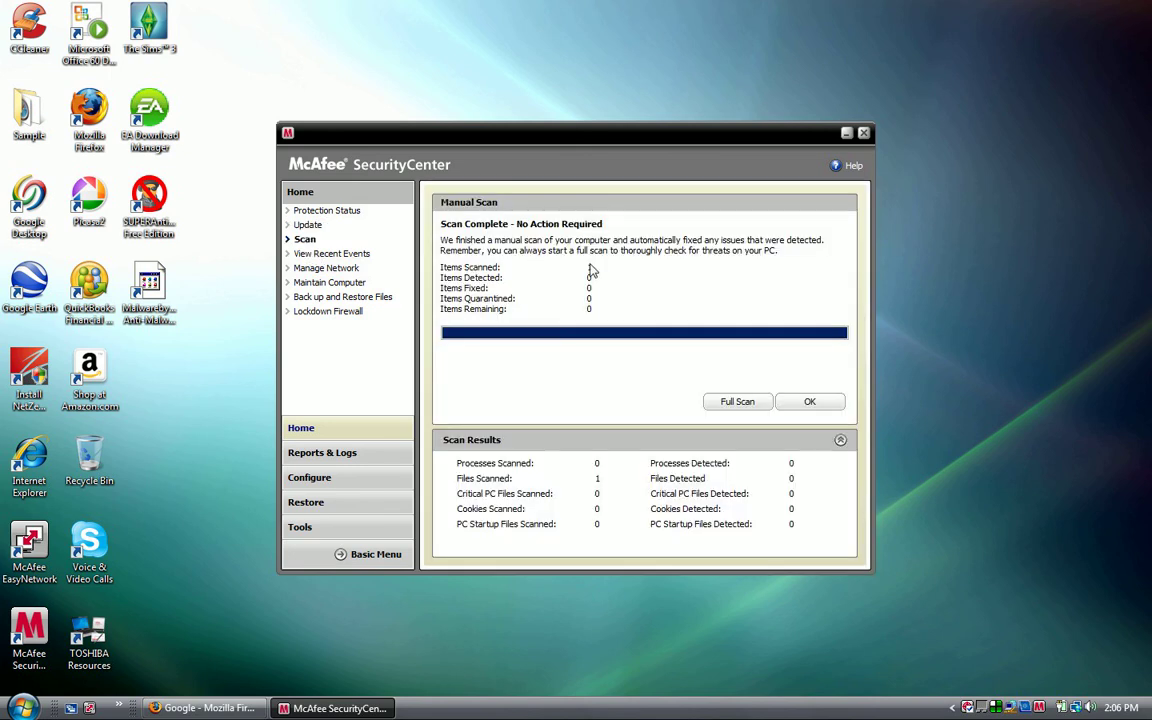
{"action": "left_click", "coordinate": [337, 256]}
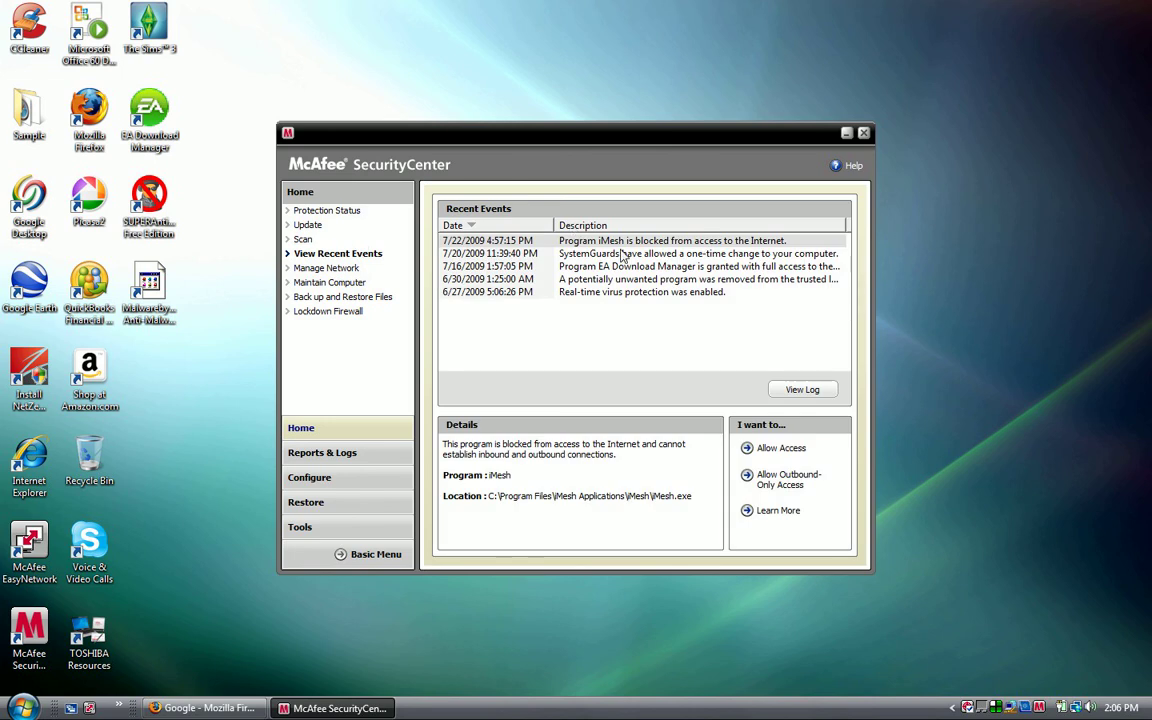
Open the full event log and view the Buffer Overflow, ScriptStopper and SystemGuards logs under Computer & Files
{"action": "left_click", "coordinate": [805, 389]}
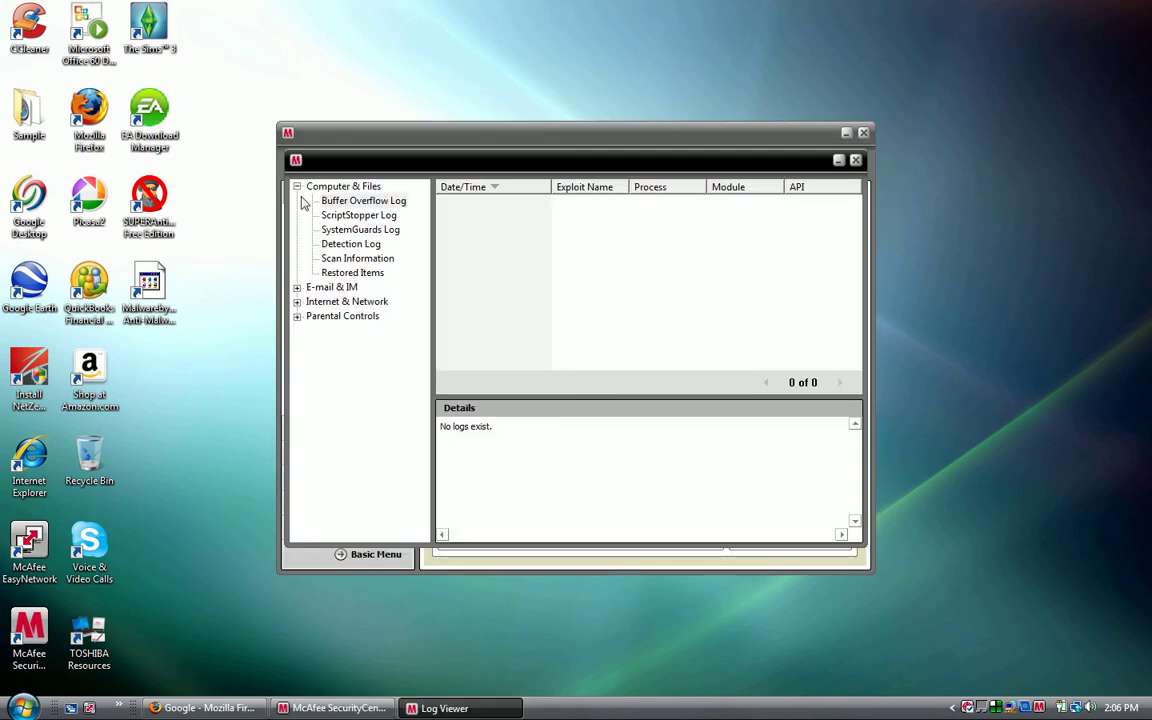
{"action": "left_click", "coordinate": [297, 188]}
{"action": "left_click", "coordinate": [297, 188]}
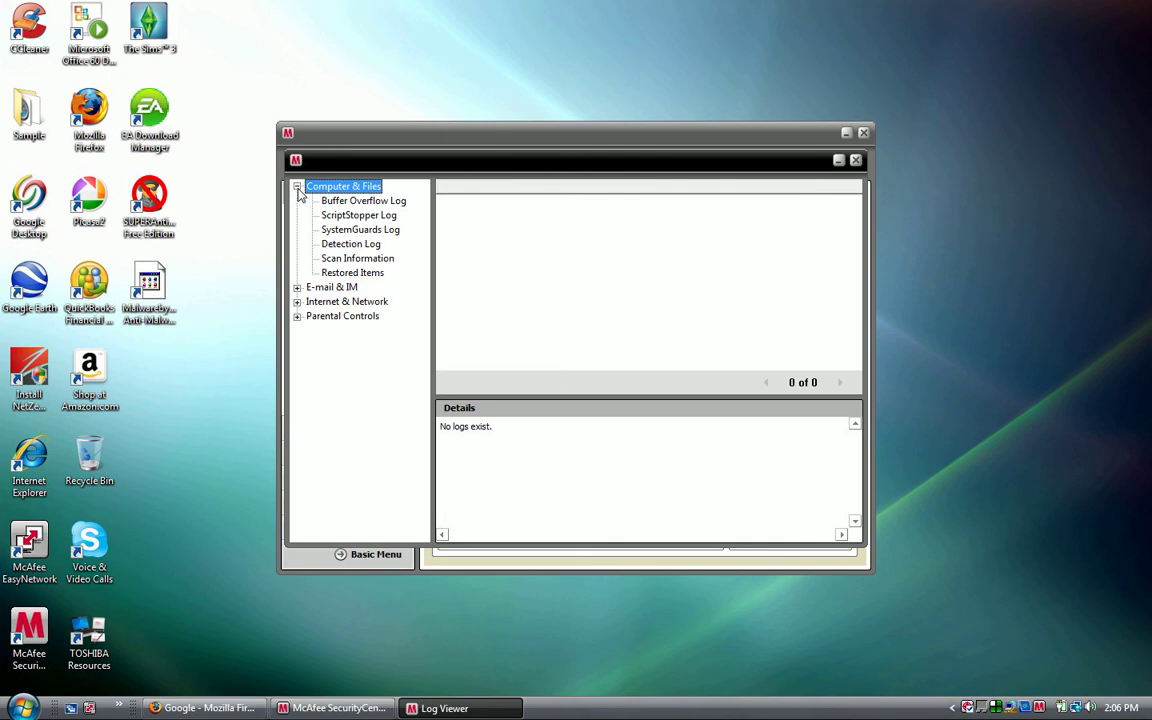
{"action": "left_click", "coordinate": [336, 203]}
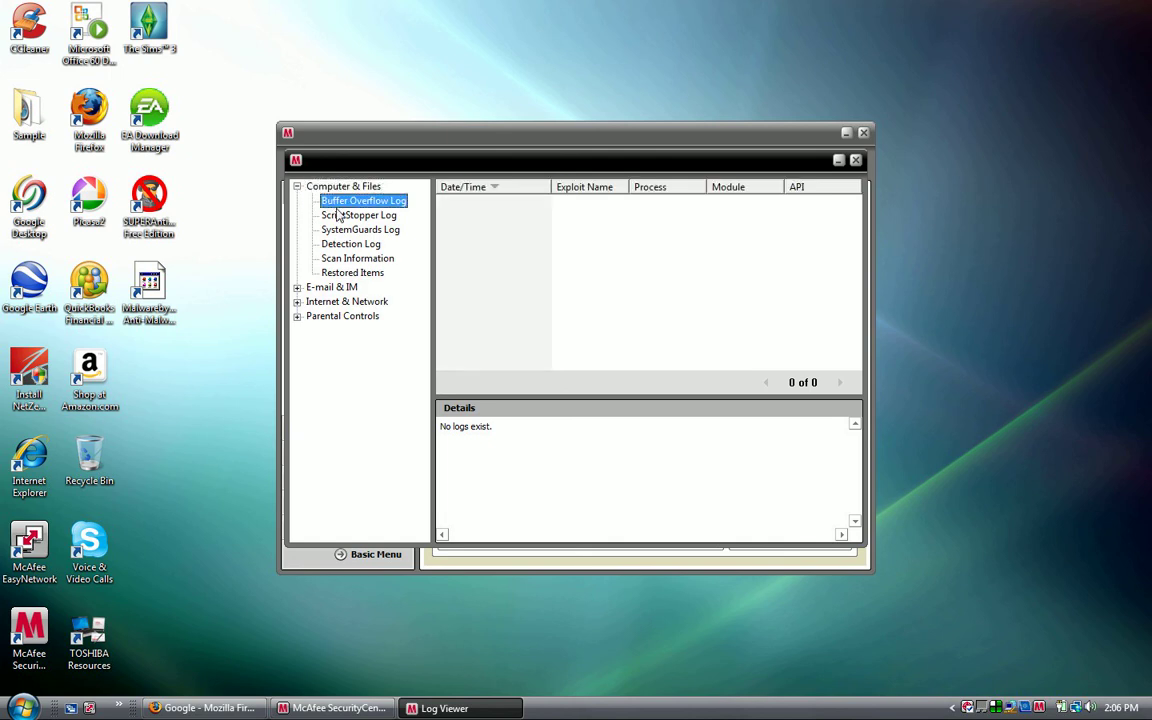
{"action": "left_click", "coordinate": [342, 216]}
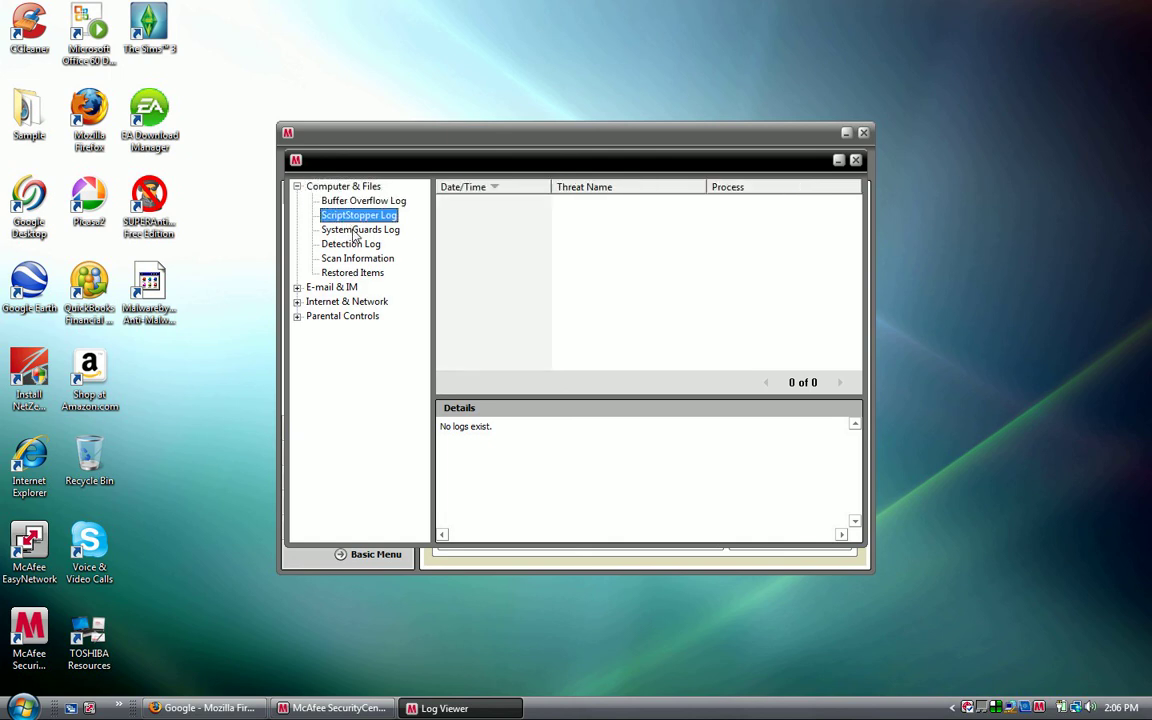
{"action": "left_click", "coordinate": [356, 231]}
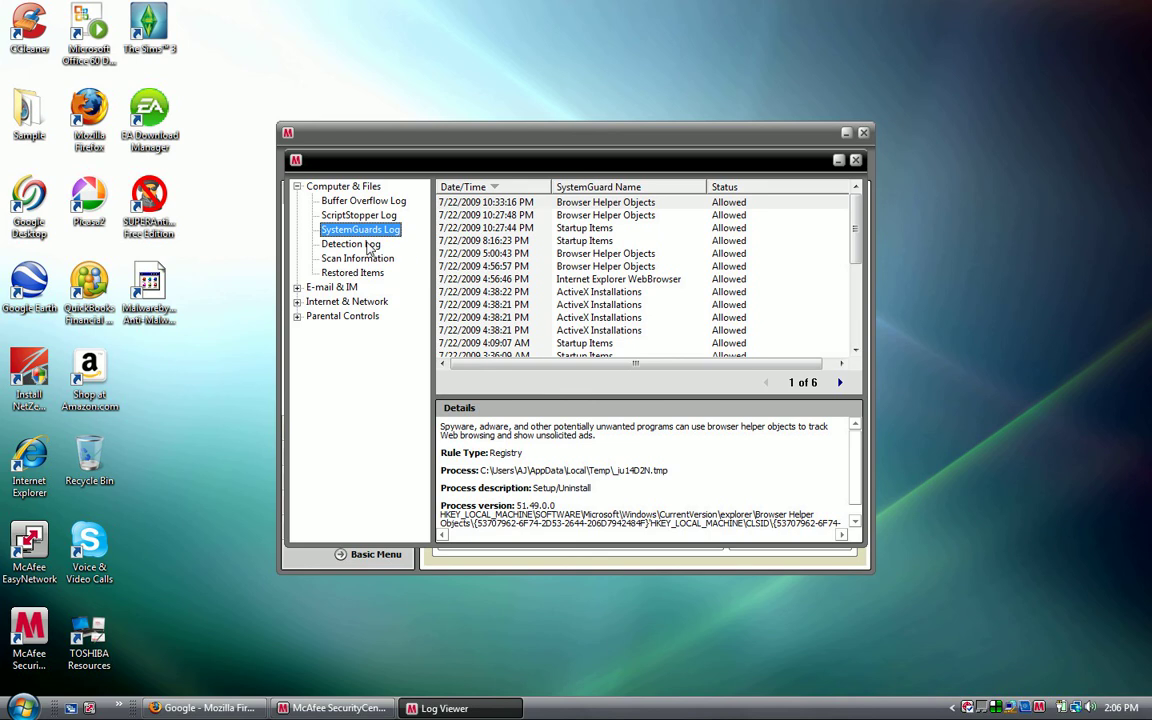
Examine the details of several EICAR test file entries in the Detection Log
{"action": "left_click", "coordinate": [350, 244]}
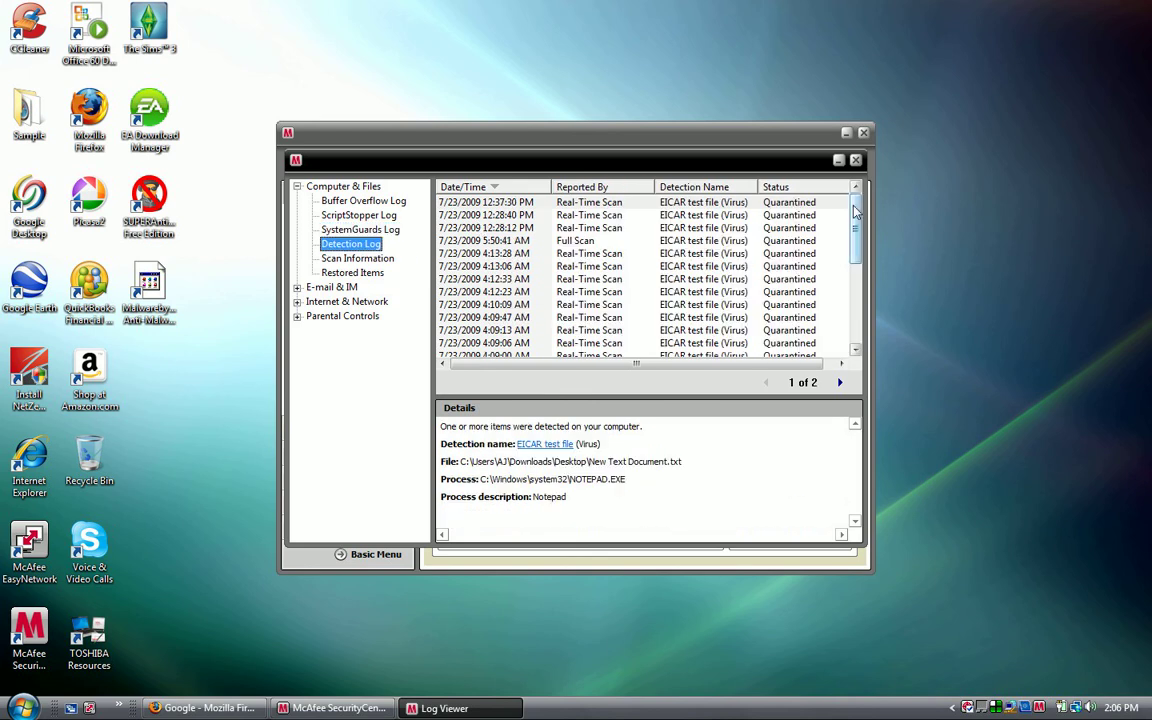
{"action": "left_click_drag", "start_coordinate": [855, 210], "coordinate": [856, 234]}
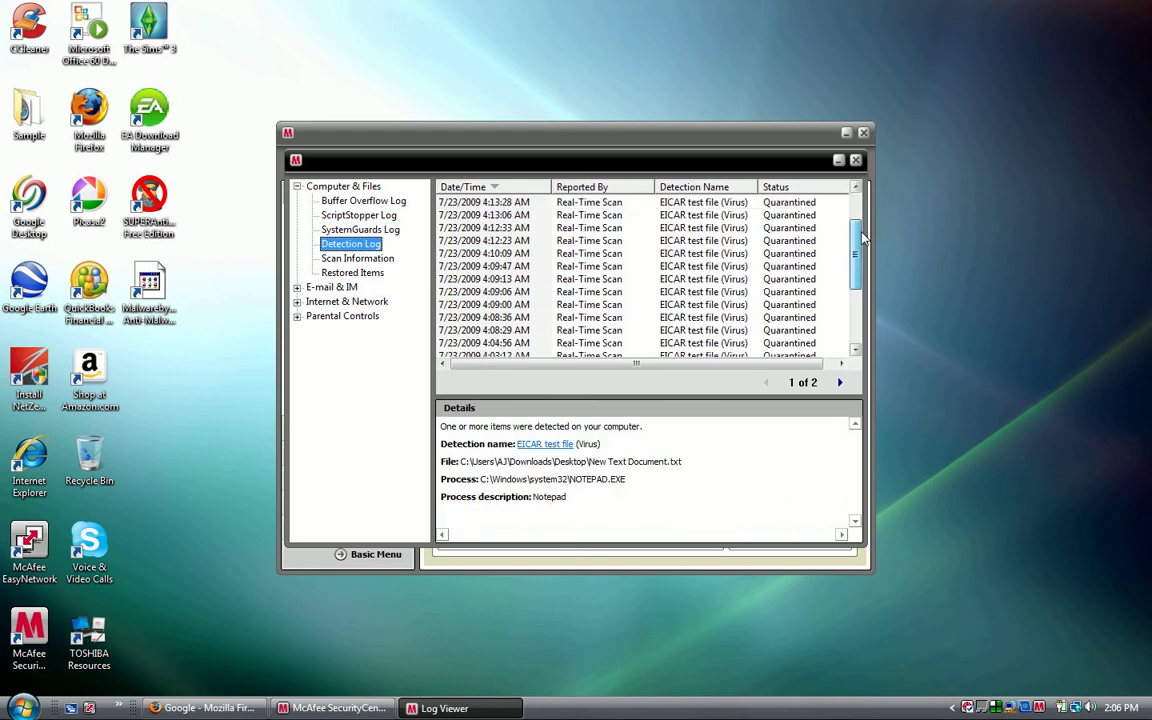
{"action": "left_click", "coordinate": [678, 203]}
{"action": "left_click", "coordinate": [690, 241]}
{"action": "left_click", "coordinate": [700, 266]}
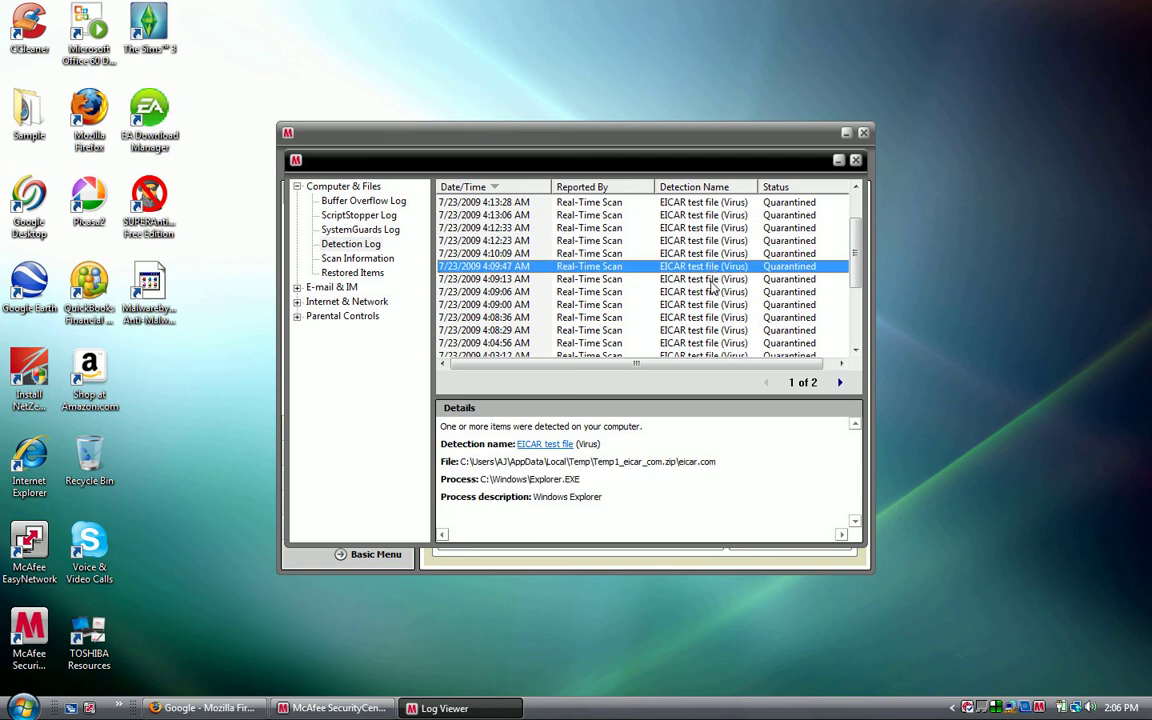
{"action": "left_click", "coordinate": [710, 281]}
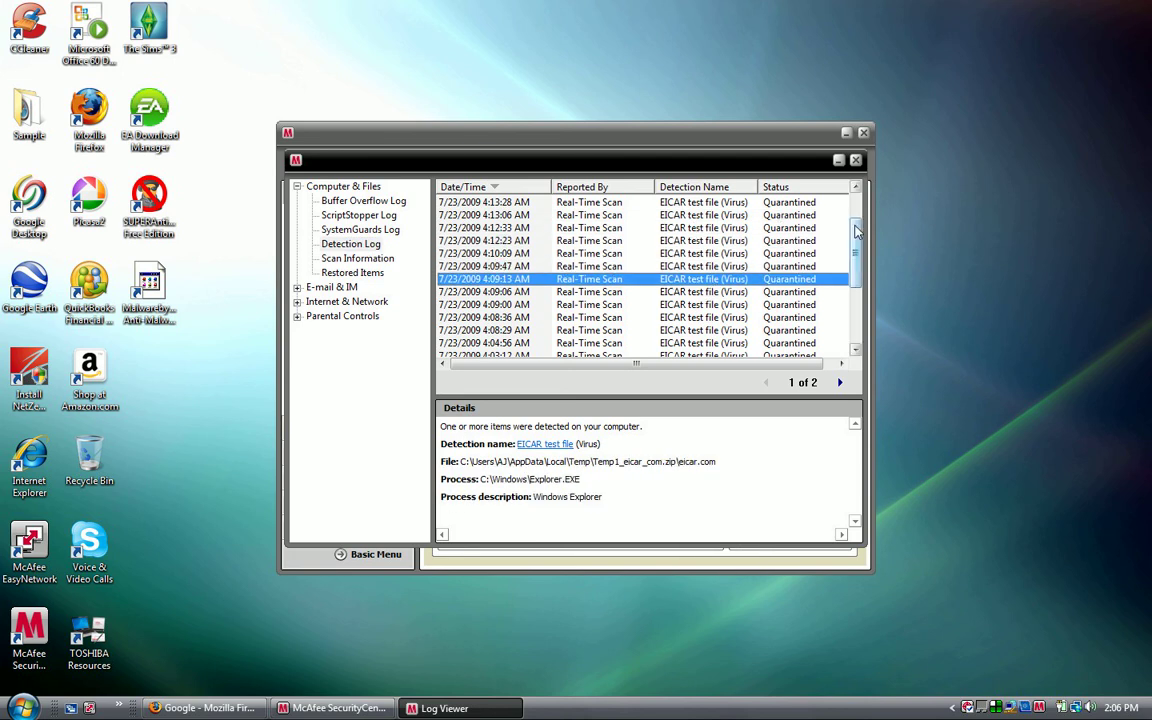
{"action": "scroll", "coordinate": [785, 237], "scroll_direction": "down", "scroll_amount": 3}
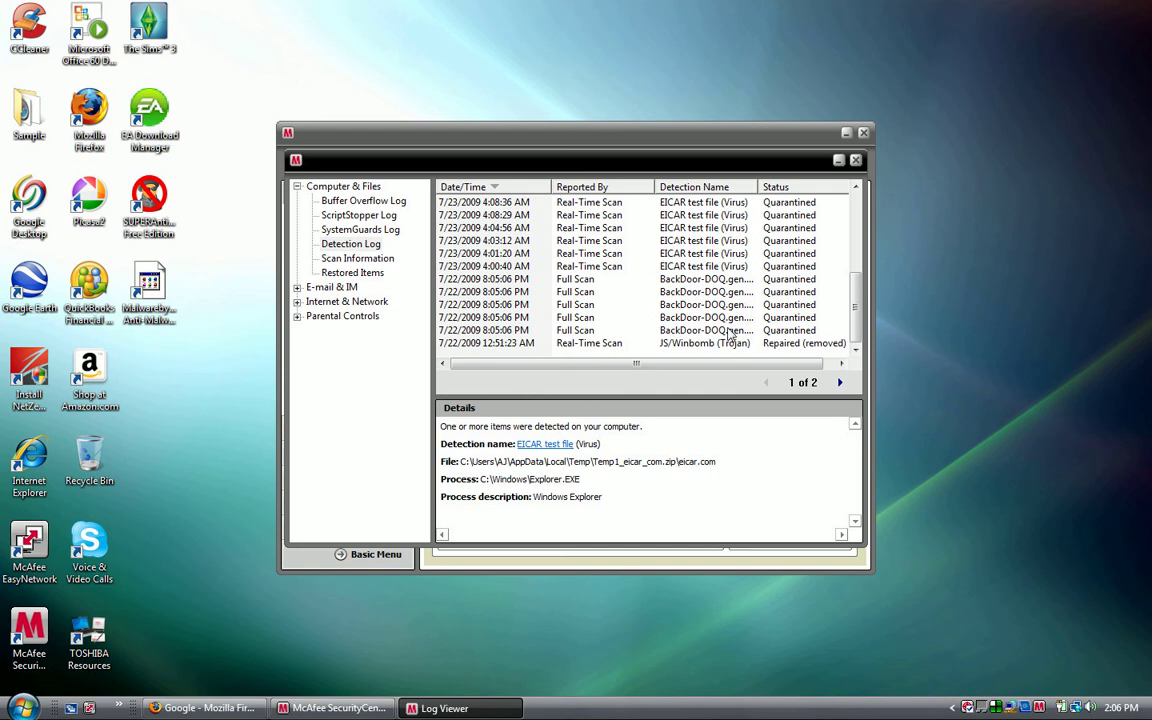
Inspect the details of several BackDoor-DOQ trojan entries from the 7/22/2009 full scan in the Detection Log
{"action": "left_click", "coordinate": [730, 333]}
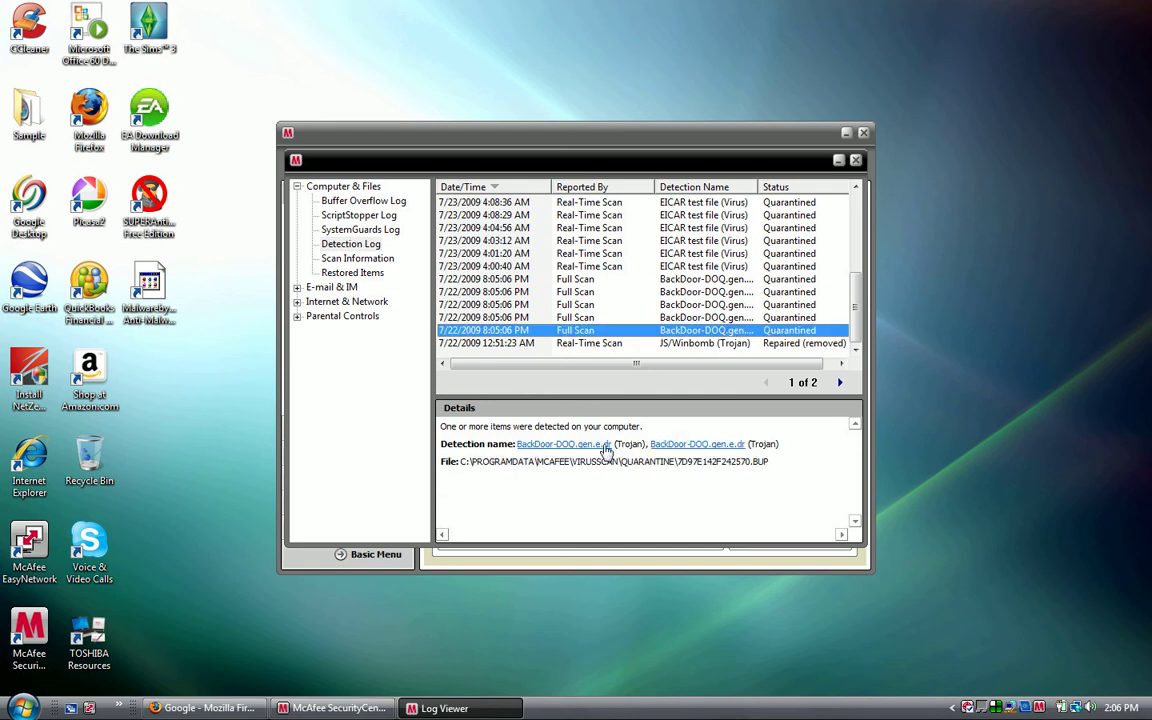
{"action": "left_click", "coordinate": [700, 292]}
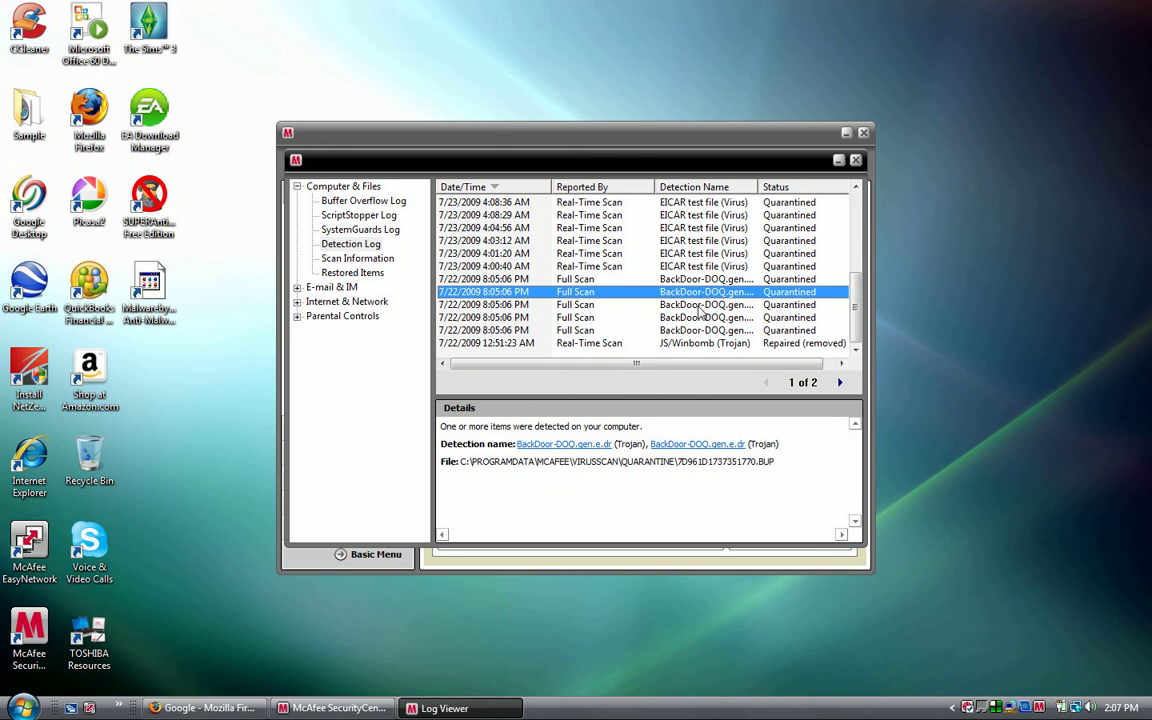
{"action": "left_click", "coordinate": [704, 318]}
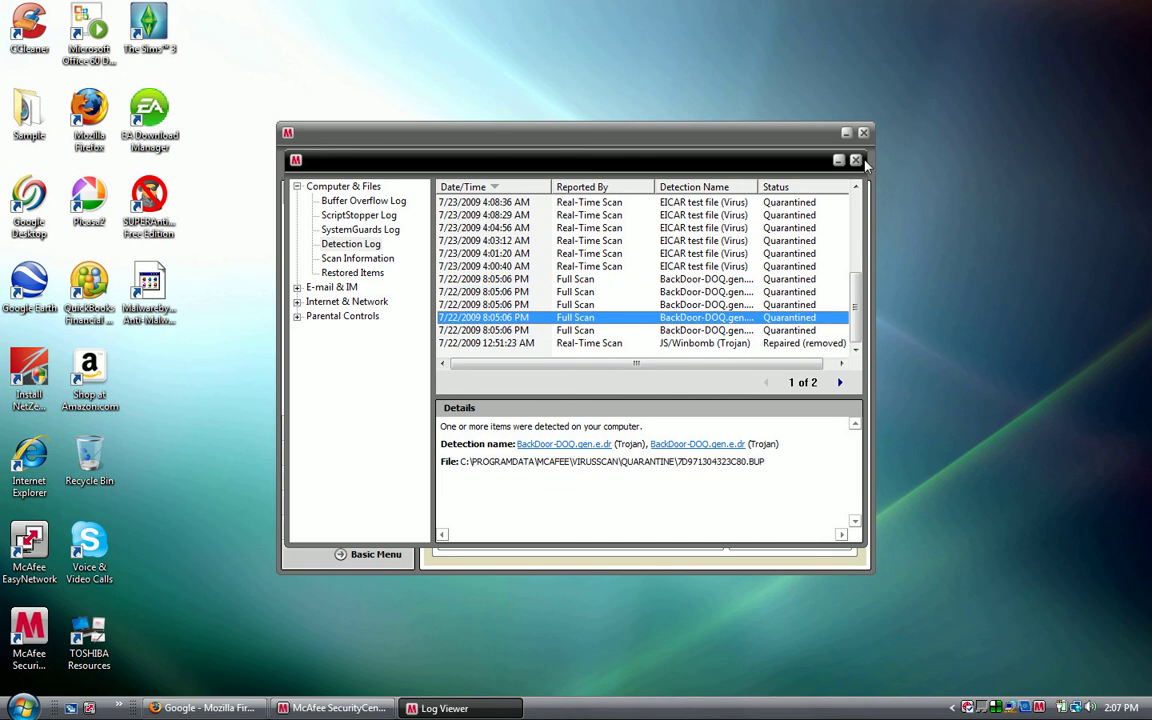
View the Scan Information and Restored Items logs, then close the Log Viewer
{"action": "left_click", "coordinate": [340, 259]}
{"action": "left_click", "coordinate": [356, 274]}
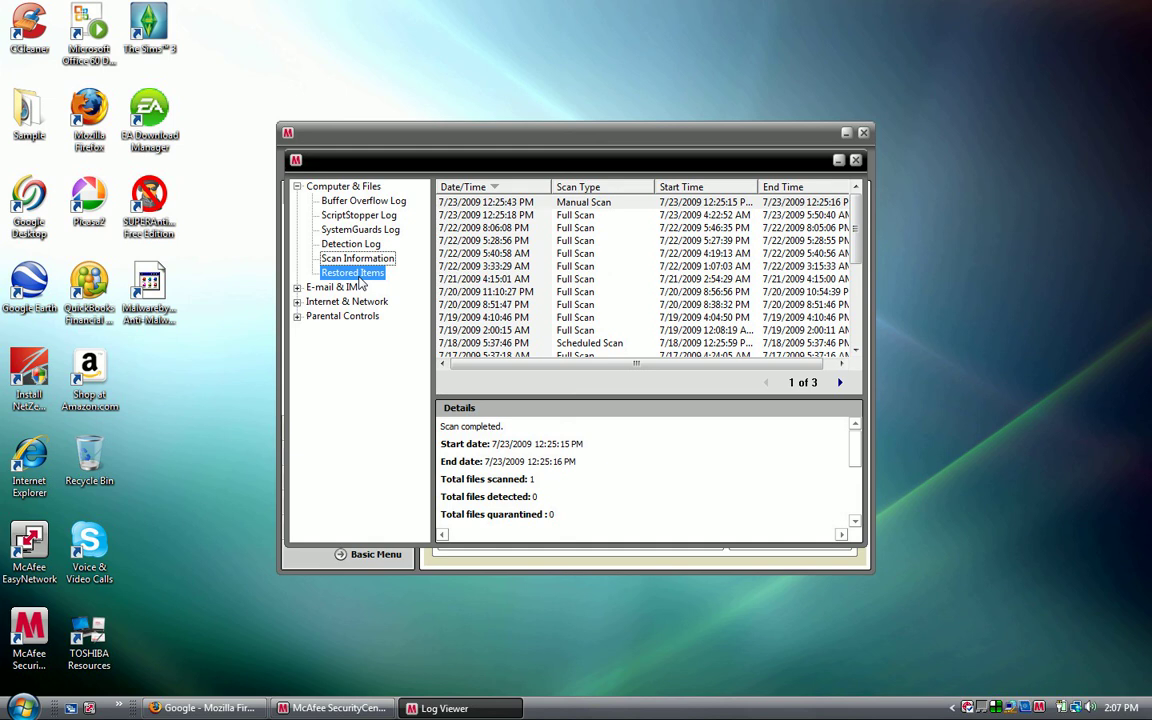
{"action": "left_click", "coordinate": [856, 161]}
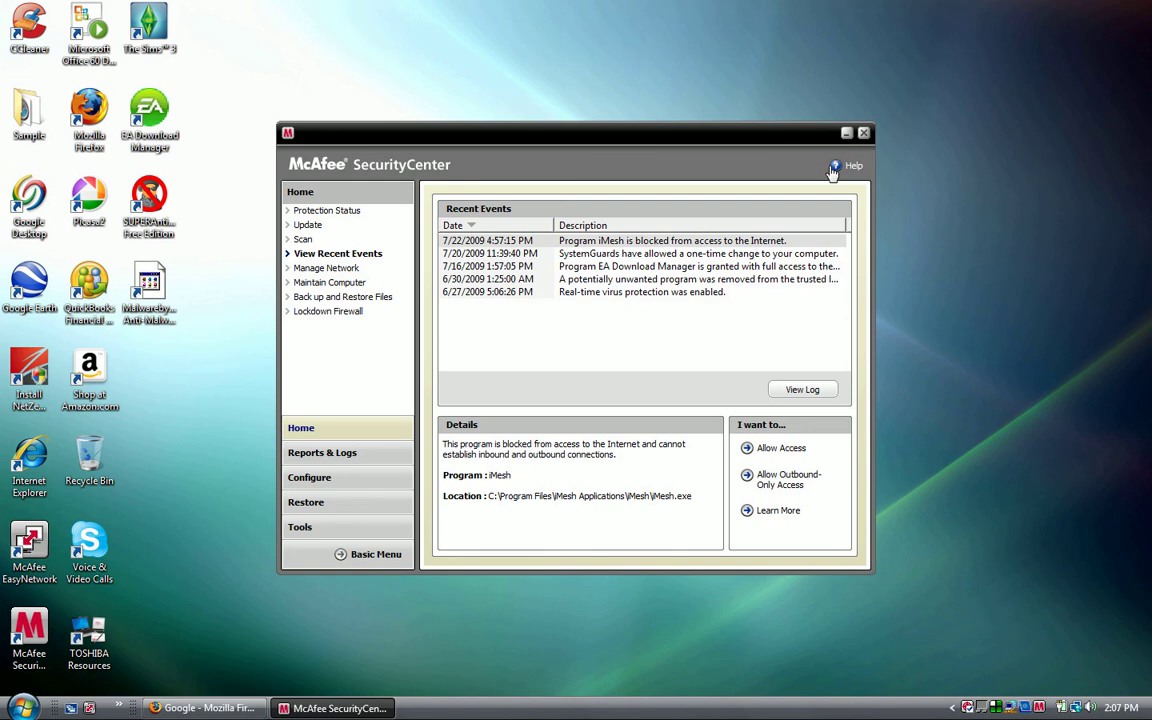
Look over the network map and QuickClean maintenance page, then open Back up and Restore Files and decline installing Microsoft .NET Framework 1.1
{"action": "left_click", "coordinate": [330, 270]}
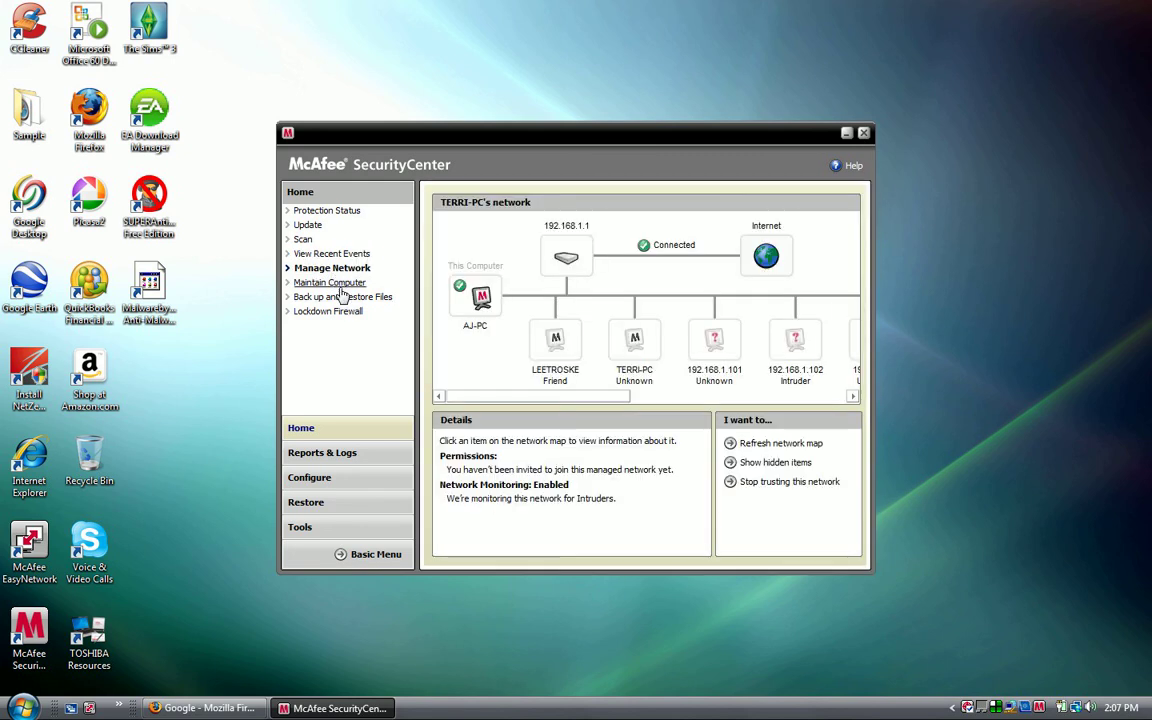
{"action": "left_click", "coordinate": [340, 288]}
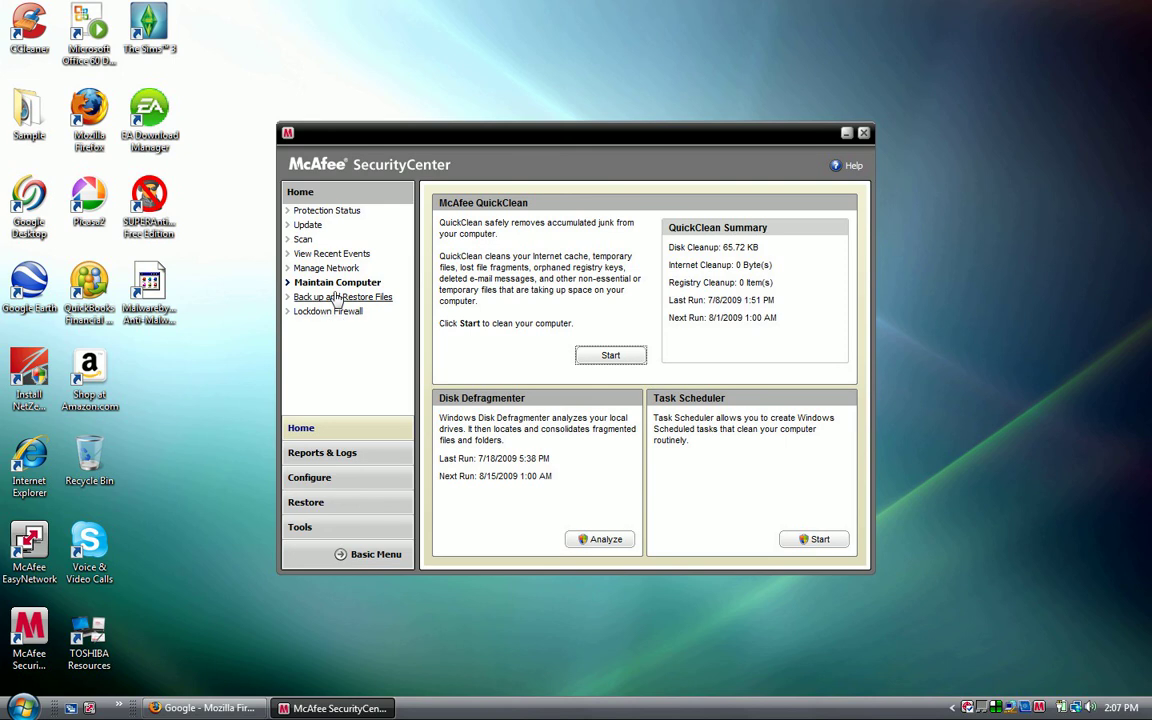
{"action": "left_click", "coordinate": [330, 270]}
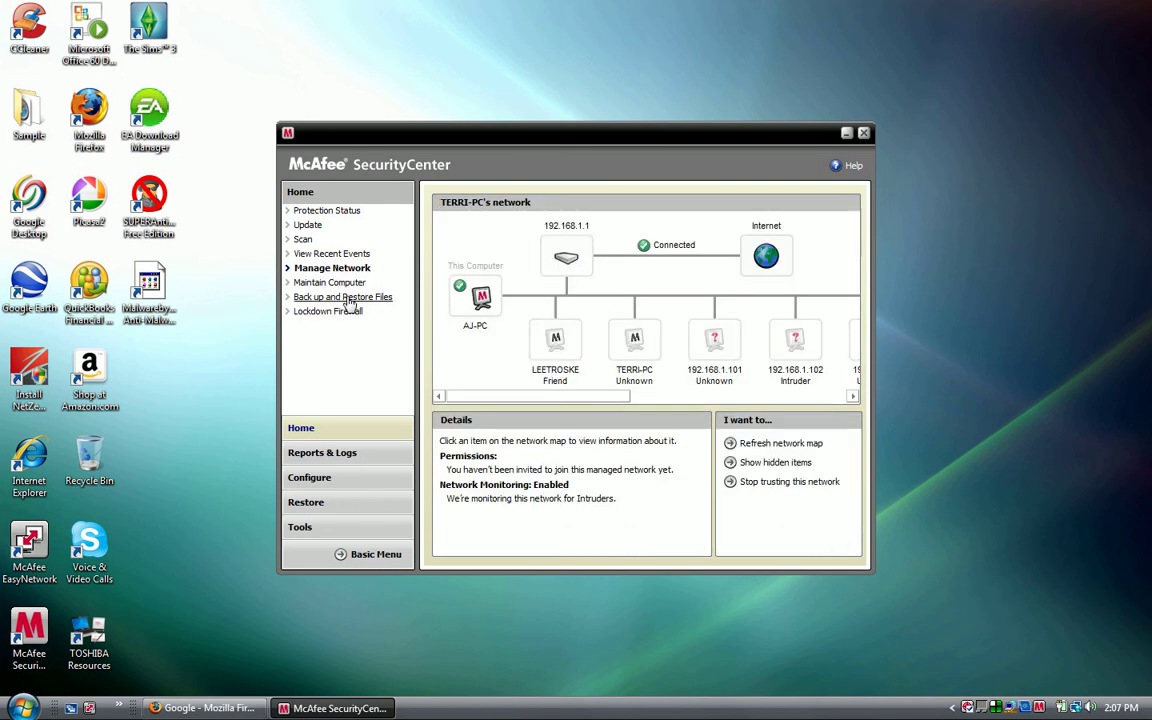
{"action": "left_click", "coordinate": [352, 299]}
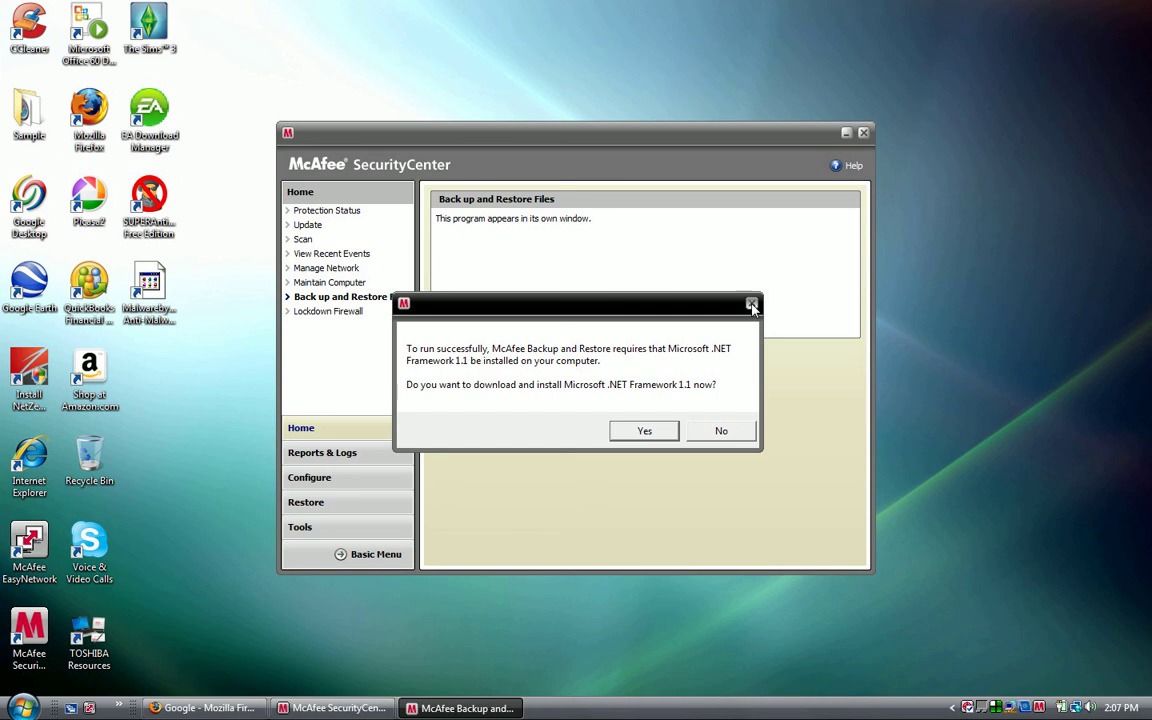
{"action": "left_click", "coordinate": [724, 432]}
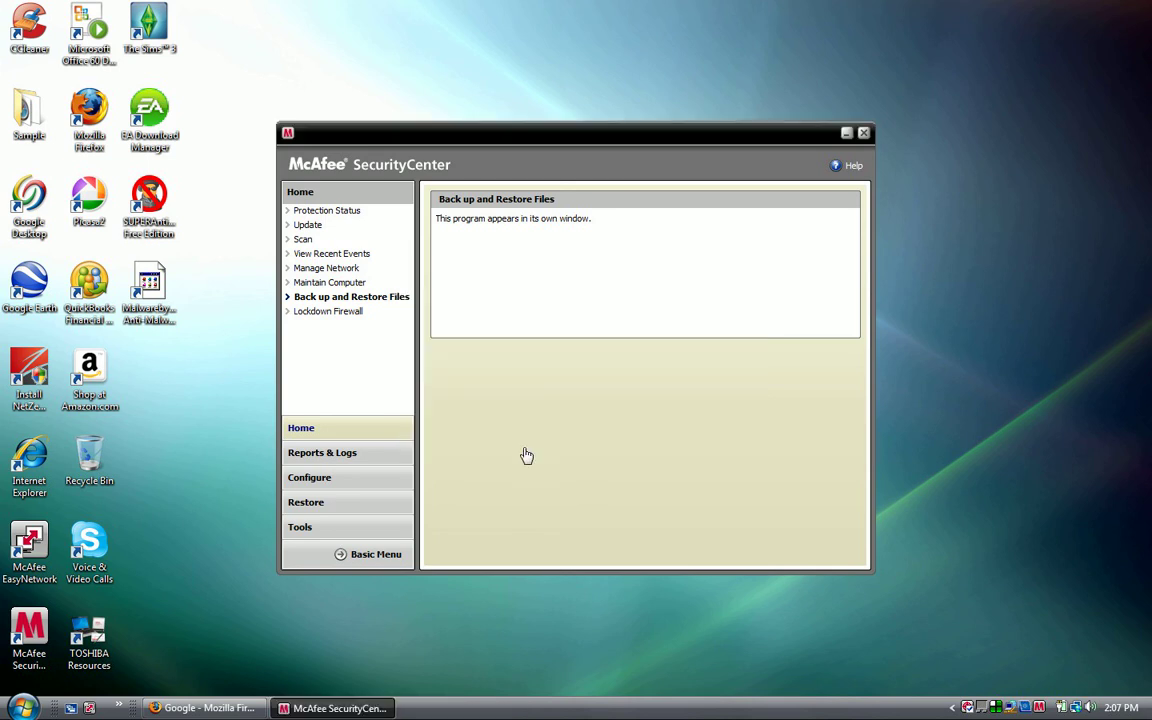
Look over the SecurityCenter configuration options and the list of available McAfee tools
{"action": "left_click", "coordinate": [333, 483]}
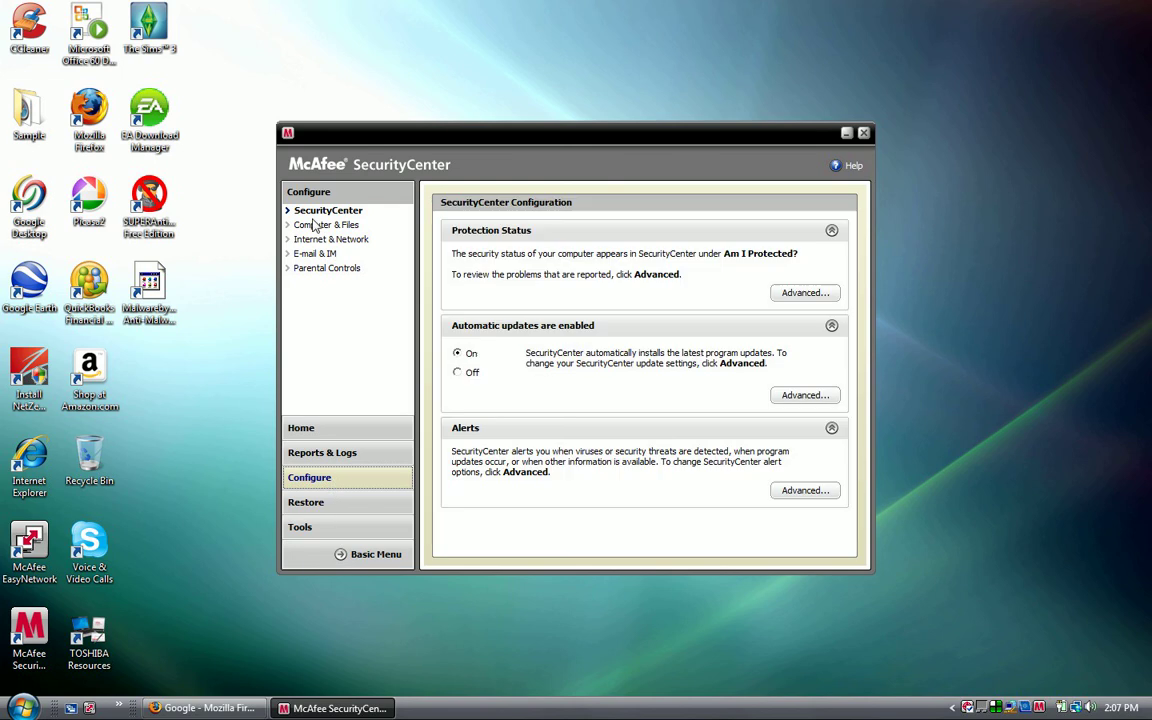
{"action": "left_click", "coordinate": [358, 534]}
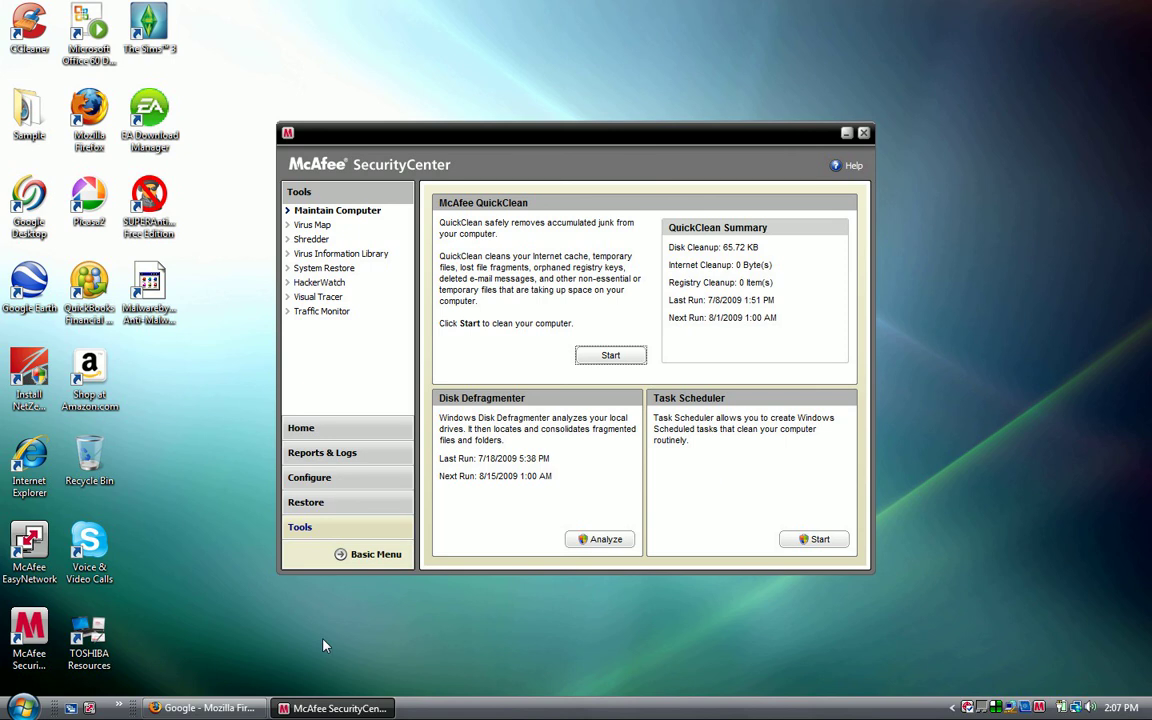
Close McAfee SecurityCenter from its basic view, and move the Malwarebytes' Anti-Malware and SUPERAntiSpyware desktop shortcuts into the Sample folder
{"action": "left_click", "coordinate": [370, 556]}
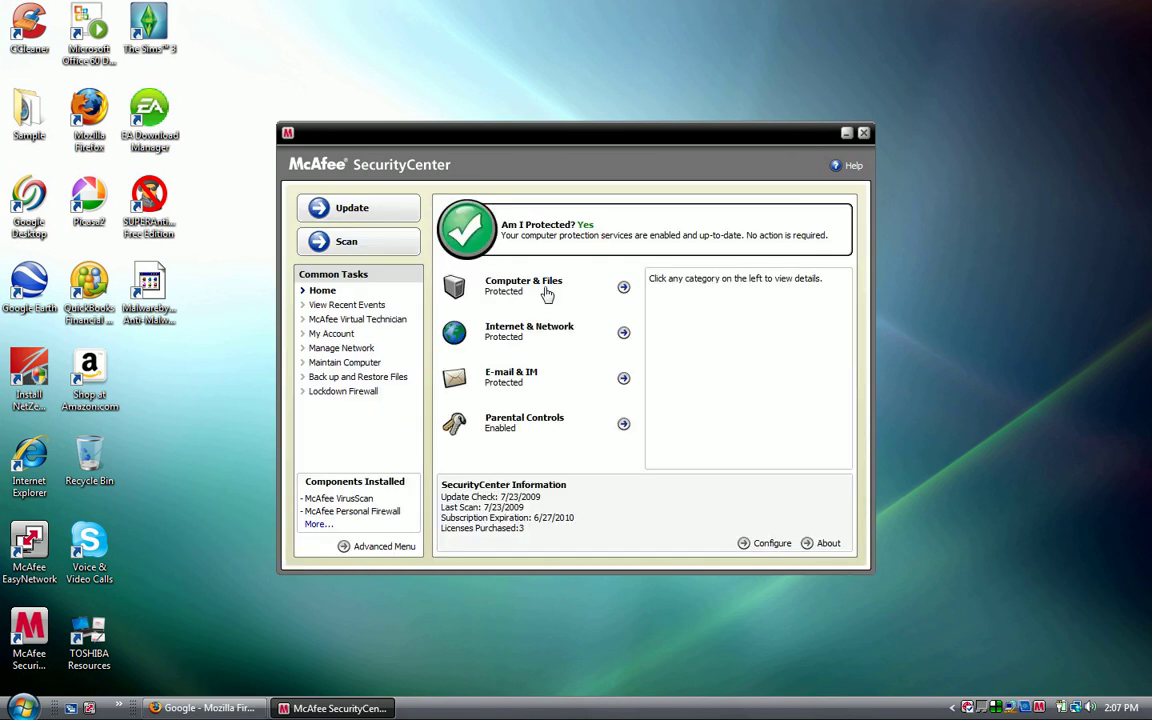
{"action": "left_click", "coordinate": [863, 133]}
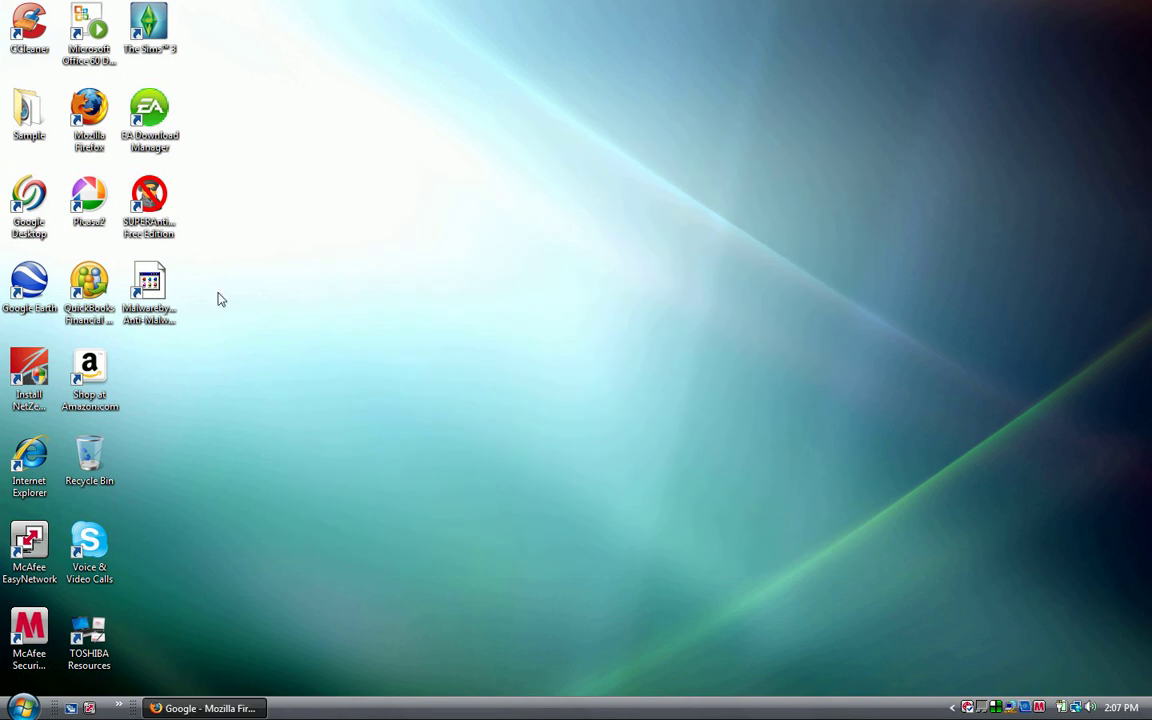
{"action": "left_click_drag", "start_coordinate": [148, 283], "coordinate": [40, 100]}
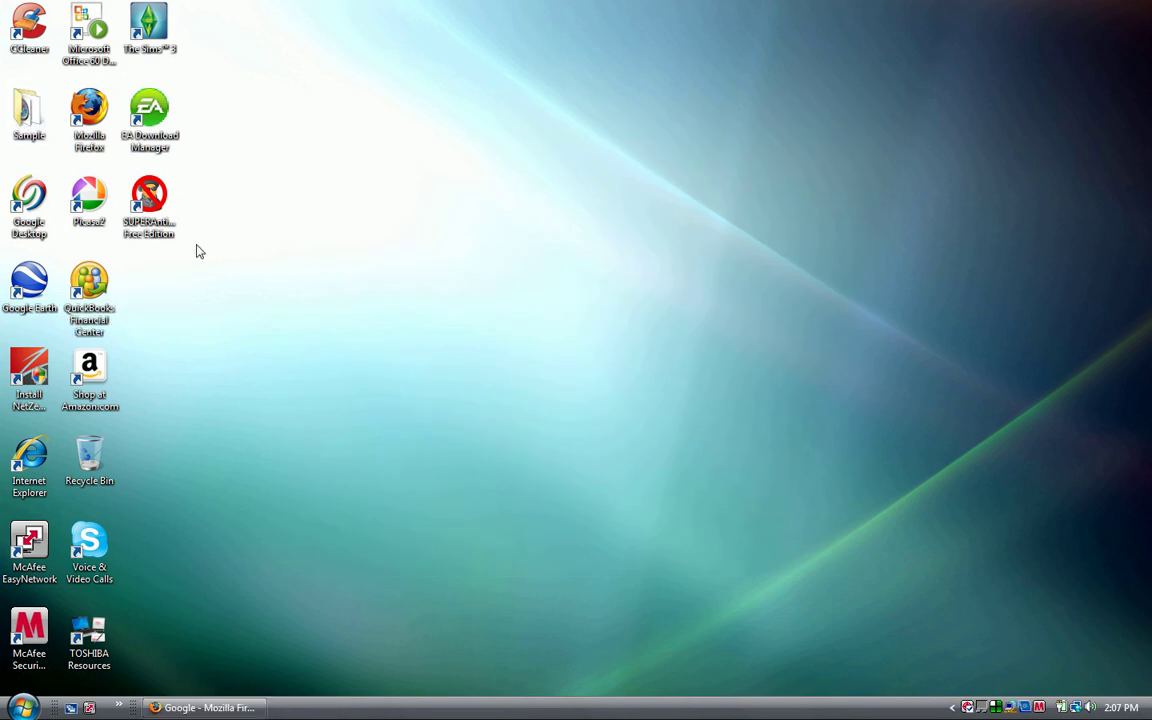
{"action": "left_click_drag", "start_coordinate": [146, 212], "coordinate": [28, 115]}
Open CCleaner from the desktop, run the cleaner with the selected Windows items while Firefox stays open, and close the program
{"action": "left_click_drag", "start_coordinate": [30, 25], "coordinate": [466, 388]}
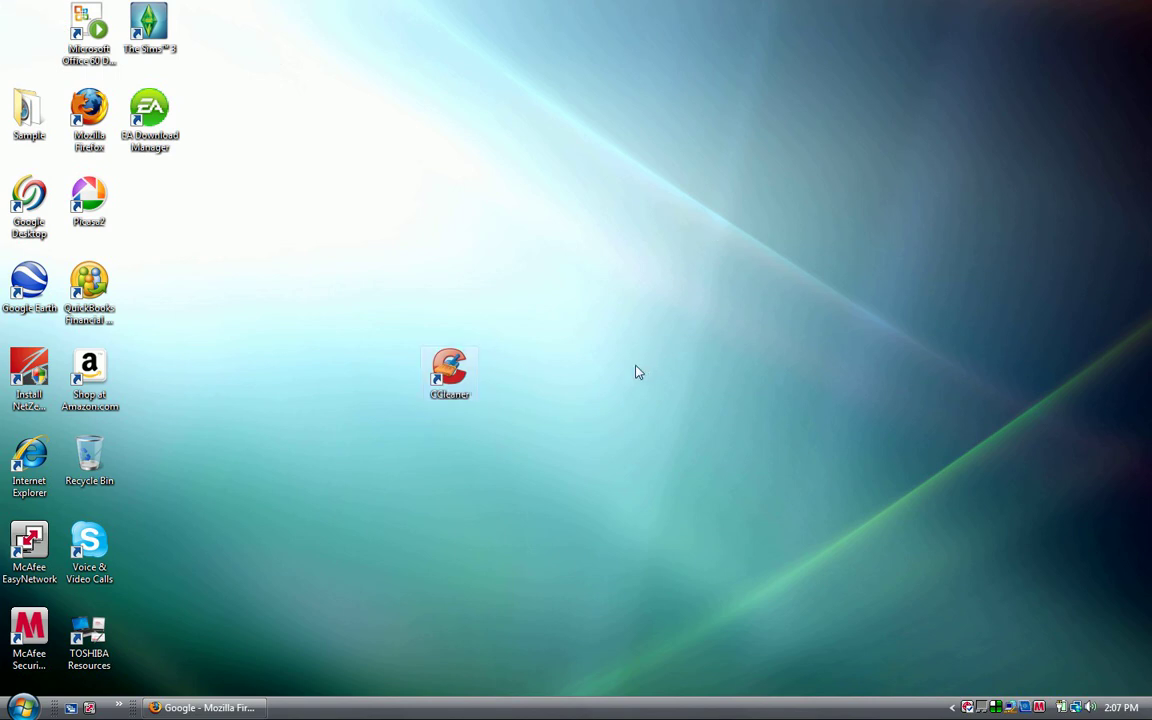
{"action": "key", "text": "Return"}
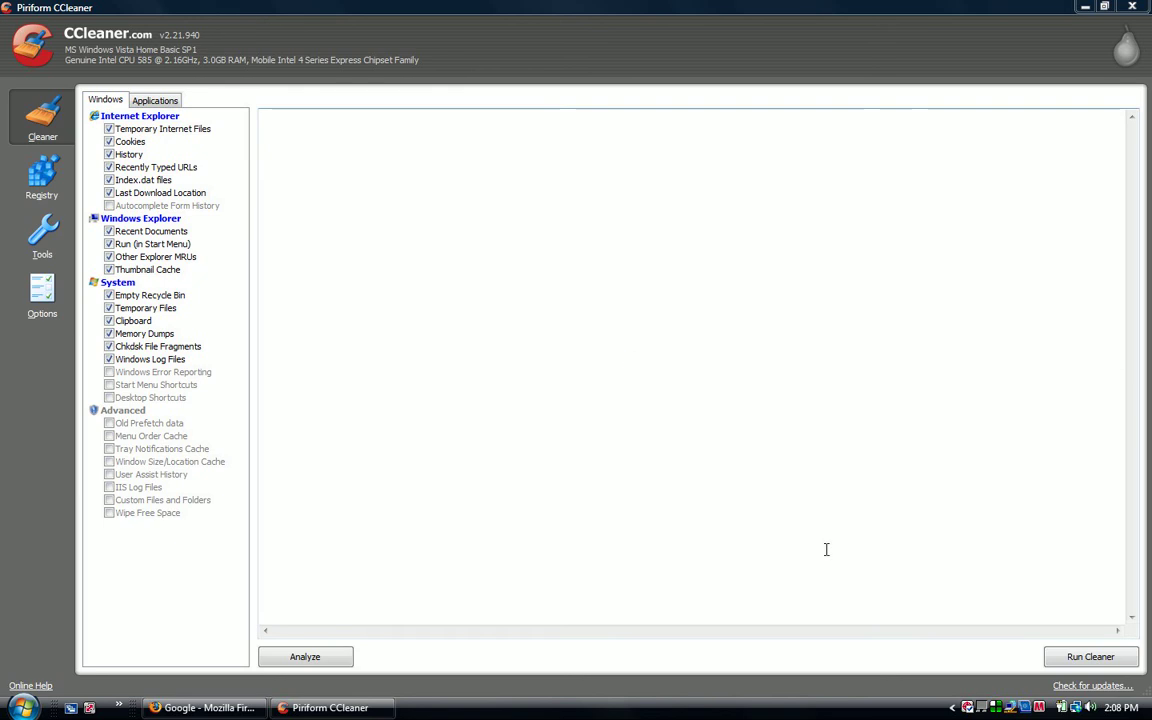
{"action": "left_click", "coordinate": [1095, 657]}
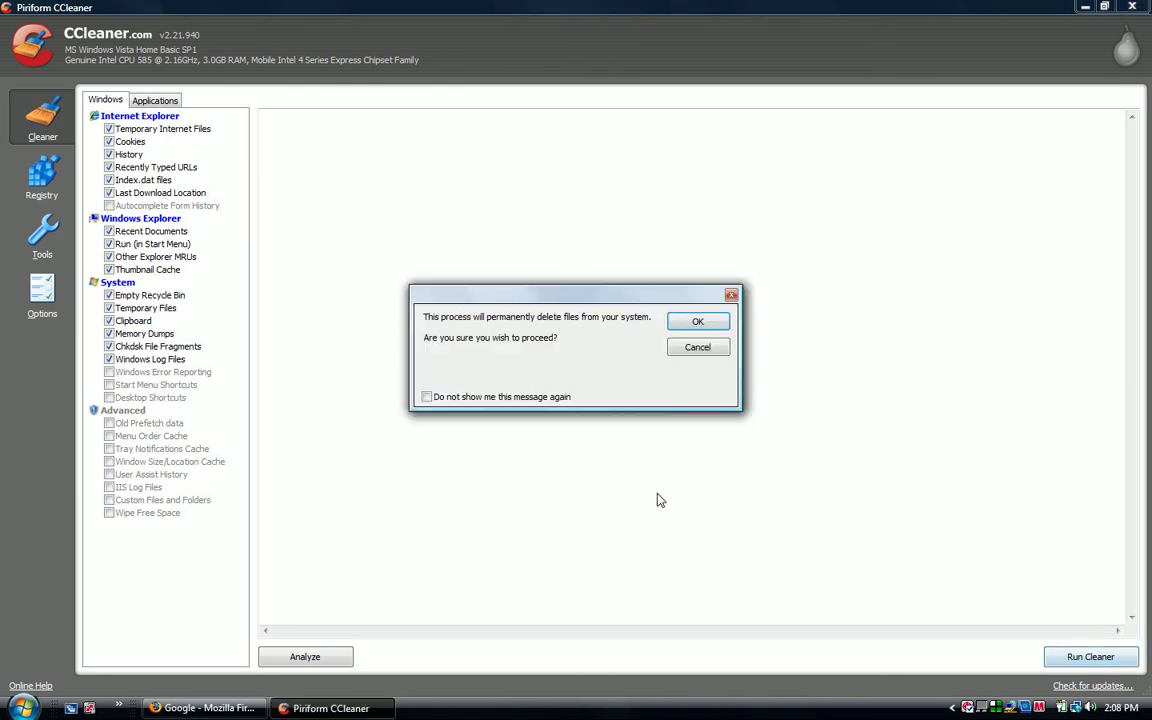
{"action": "left_click", "coordinate": [720, 323]}
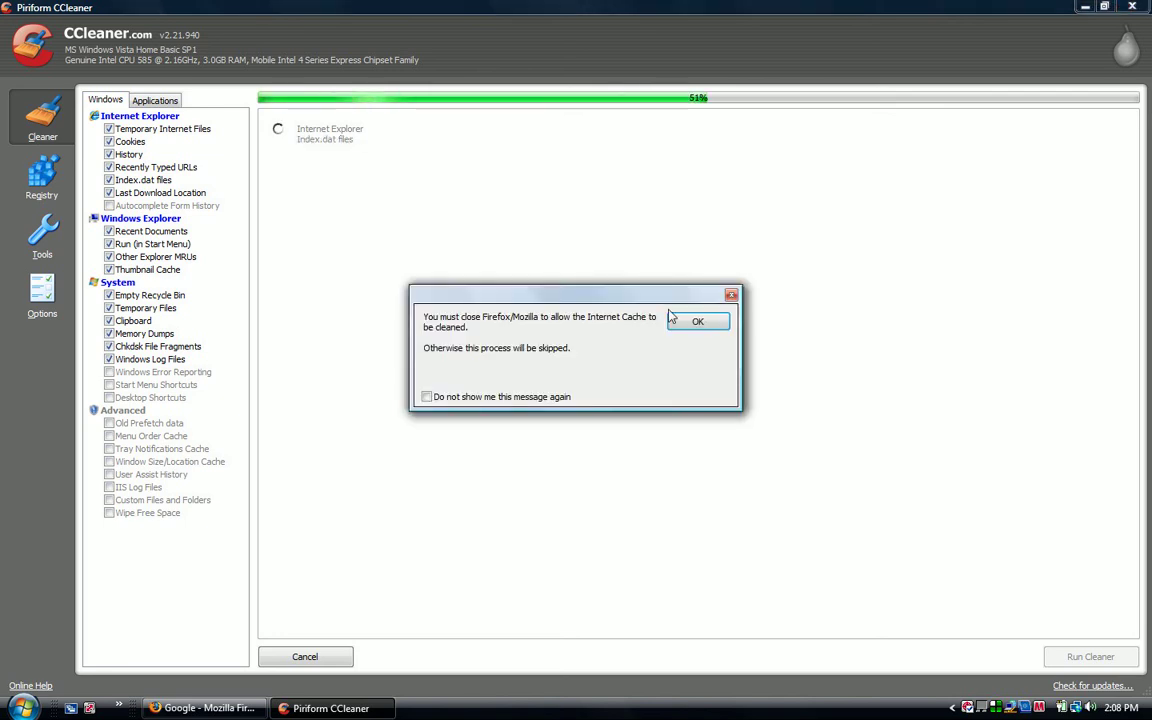
{"action": "left_click", "coordinate": [690, 321]}
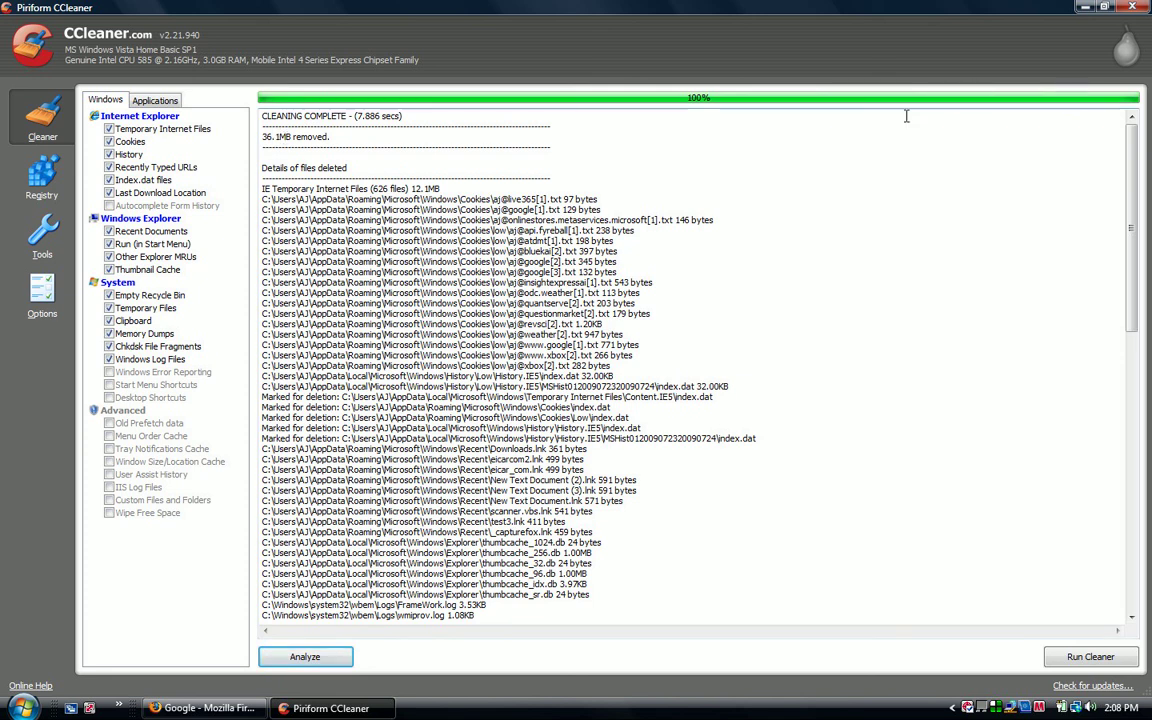
{"action": "left_click", "coordinate": [1132, 7]}
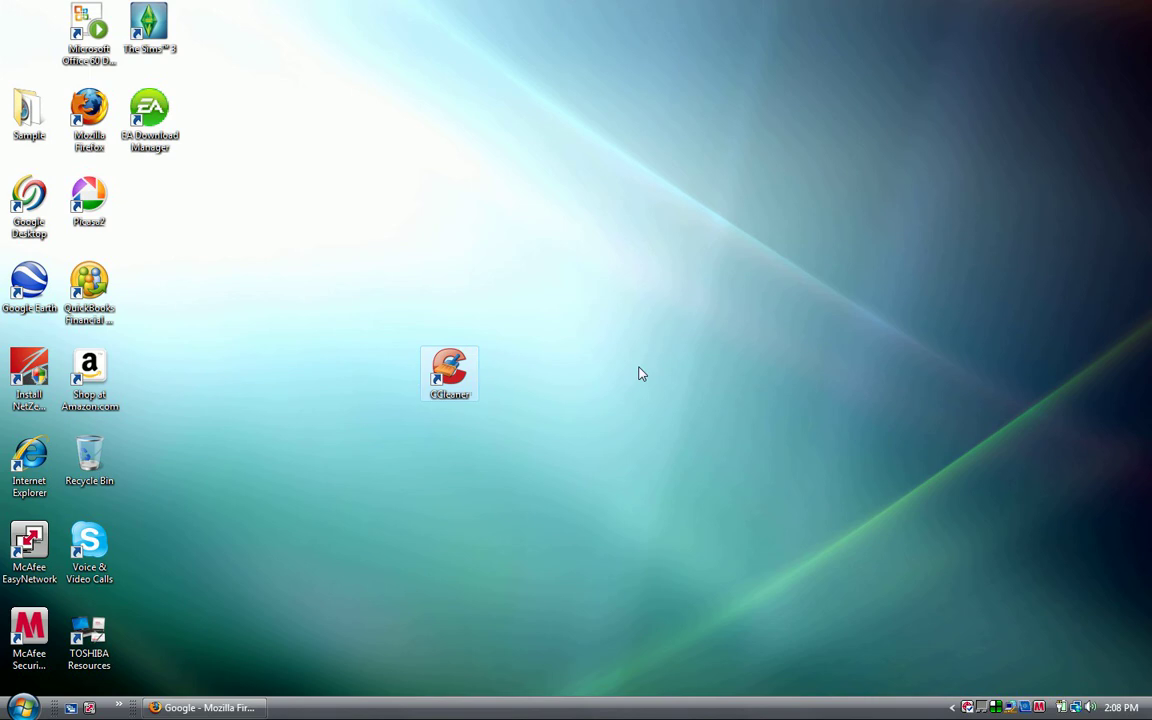
Reopen CCleaner to show its registry issue scan, and return its shortcut to the original desktop spot above the Sample folder
{"action": "double_click", "coordinate": [449, 370]}
{"action": "left_click", "coordinate": [42, 178]}
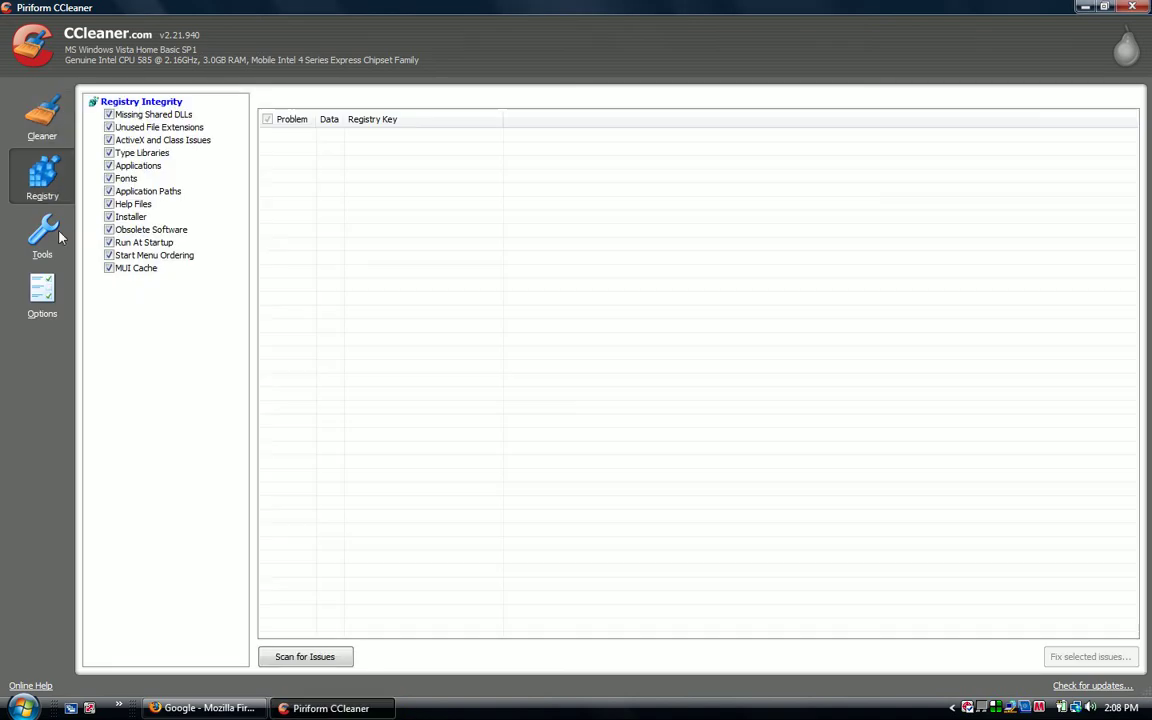
{"action": "left_click", "coordinate": [284, 654]}
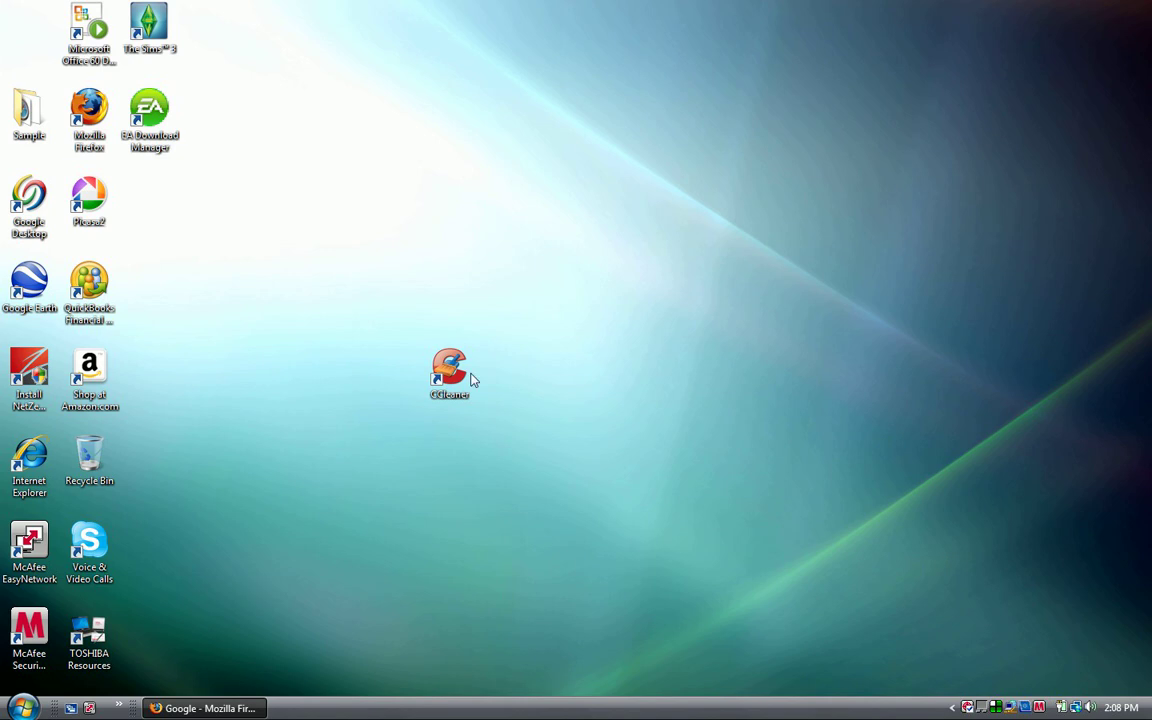
{"action": "left_click_drag", "start_coordinate": [470, 378], "coordinate": [30, 50]}
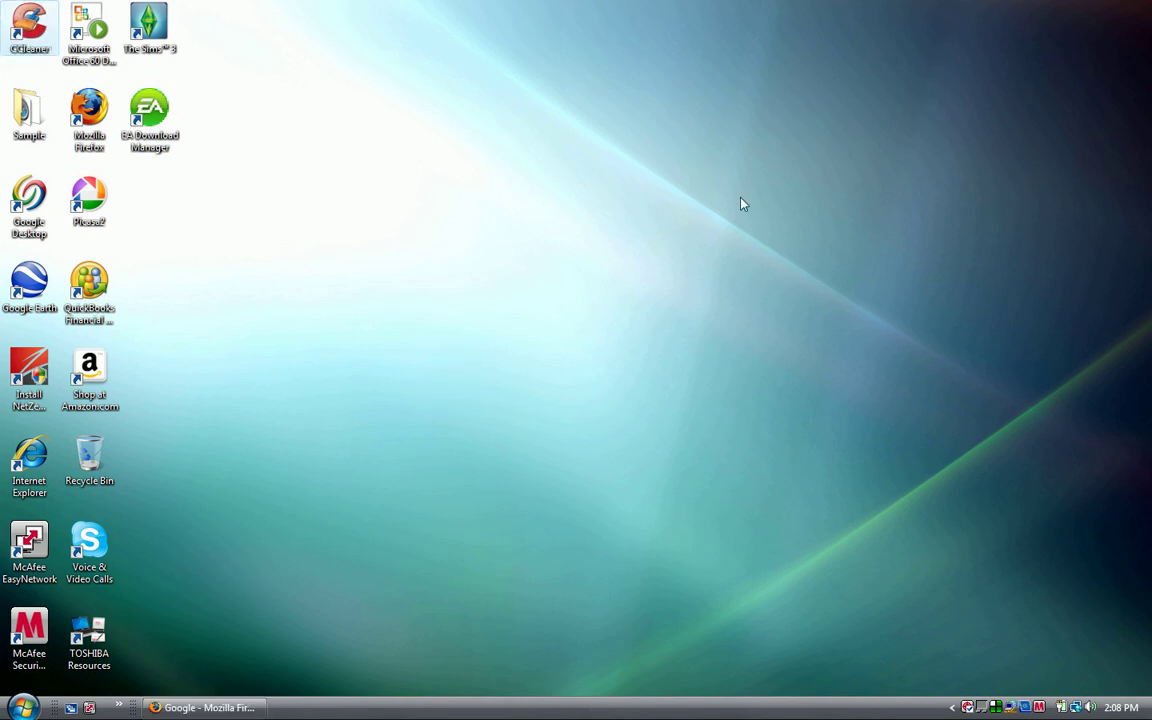
{"action": "left_click_drag", "start_coordinate": [1107, 22], "coordinate": [152, 622]}
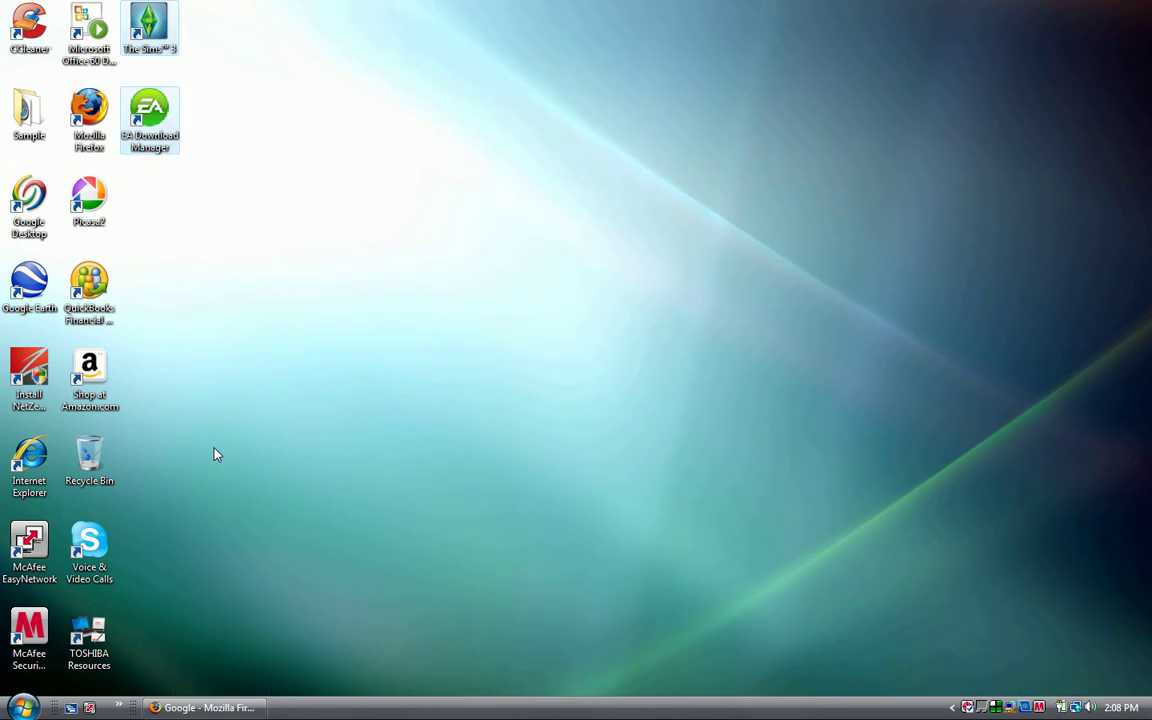
{"action": "left_click_drag", "start_coordinate": [258, 2], "coordinate": [700, 60]}
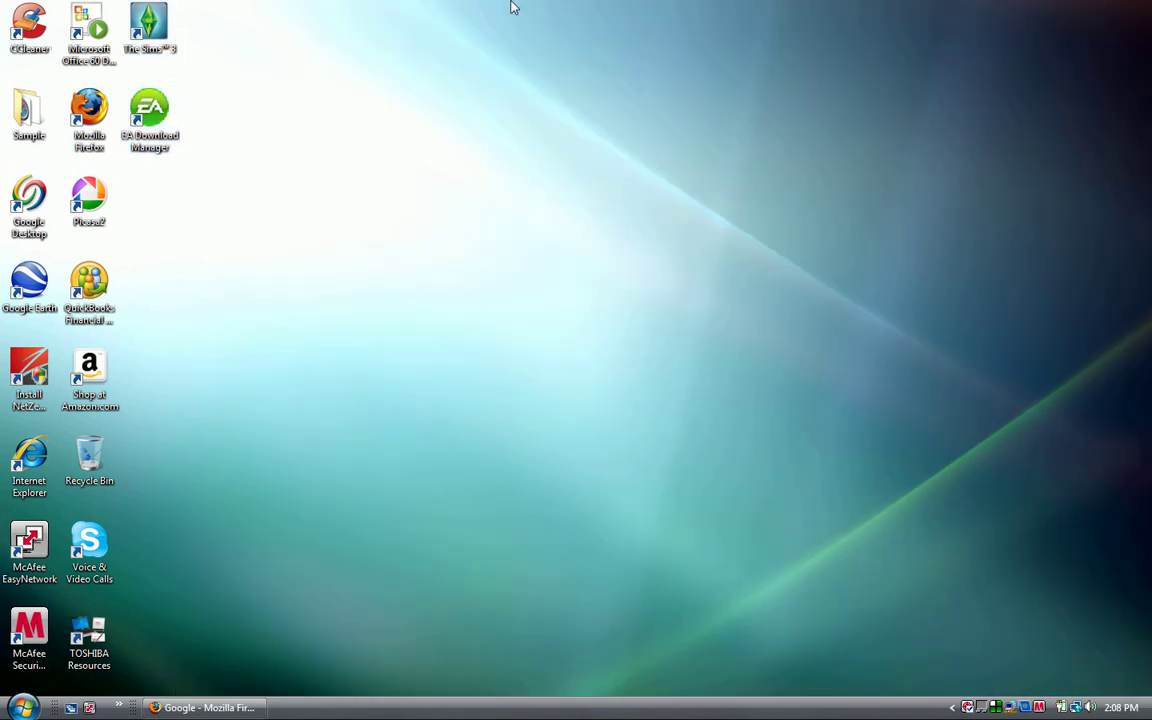
{"action": "left_click_drag", "start_coordinate": [1139, 111], "coordinate": [181, 596]}
{"action": "mouse_move", "coordinate": [29, 455]}
{"action": "left_mouse_down"}
{"action": "mouse_move", "coordinate": [603, 208]}
{"action": "mouse_move", "coordinate": [572, 202]}
{"action": "mouse_move", "coordinate": [684, 490]}
{"action": "mouse_move", "coordinate": [608, 440]}
{"action": "mouse_move", "coordinate": [607, 452]}
{"action": "mouse_move", "coordinate": [105, 360]}
{"action": "mouse_move", "coordinate": [16, 450]}
{"action": "left_mouse_up"}
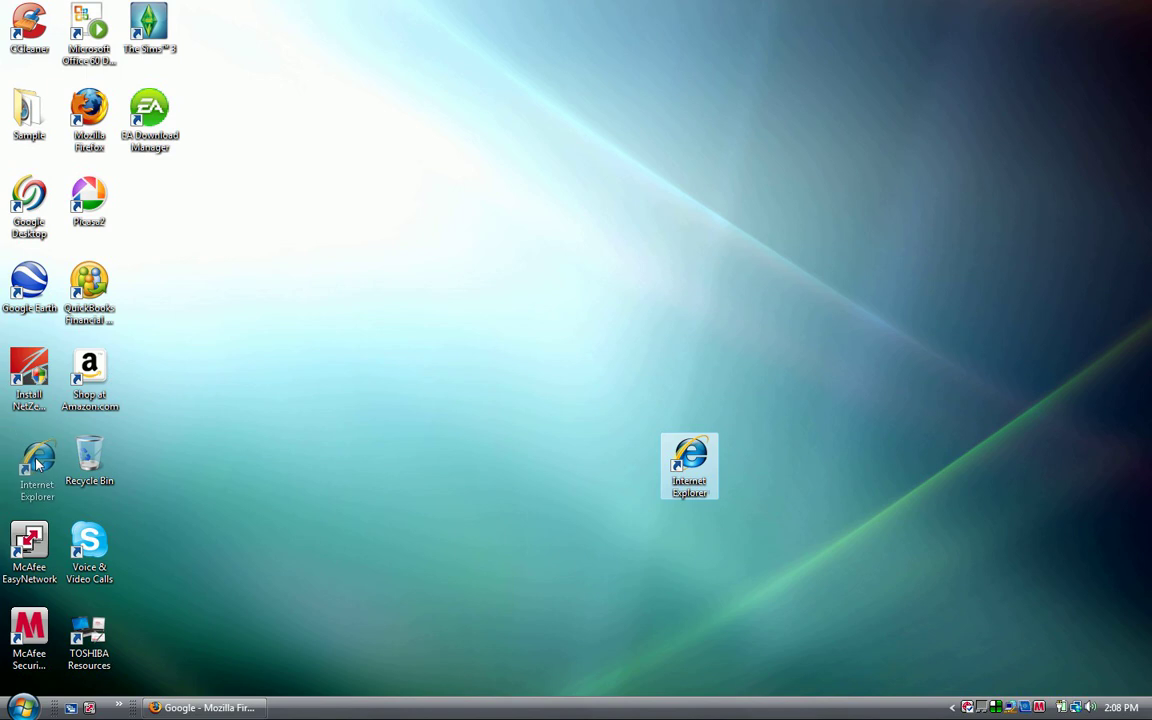
{"action": "left_click", "coordinate": [620, 214]}
Open the Sample folder to point out the Safari shortcut, and close the folder
{"action": "double_click", "coordinate": [29, 112]}
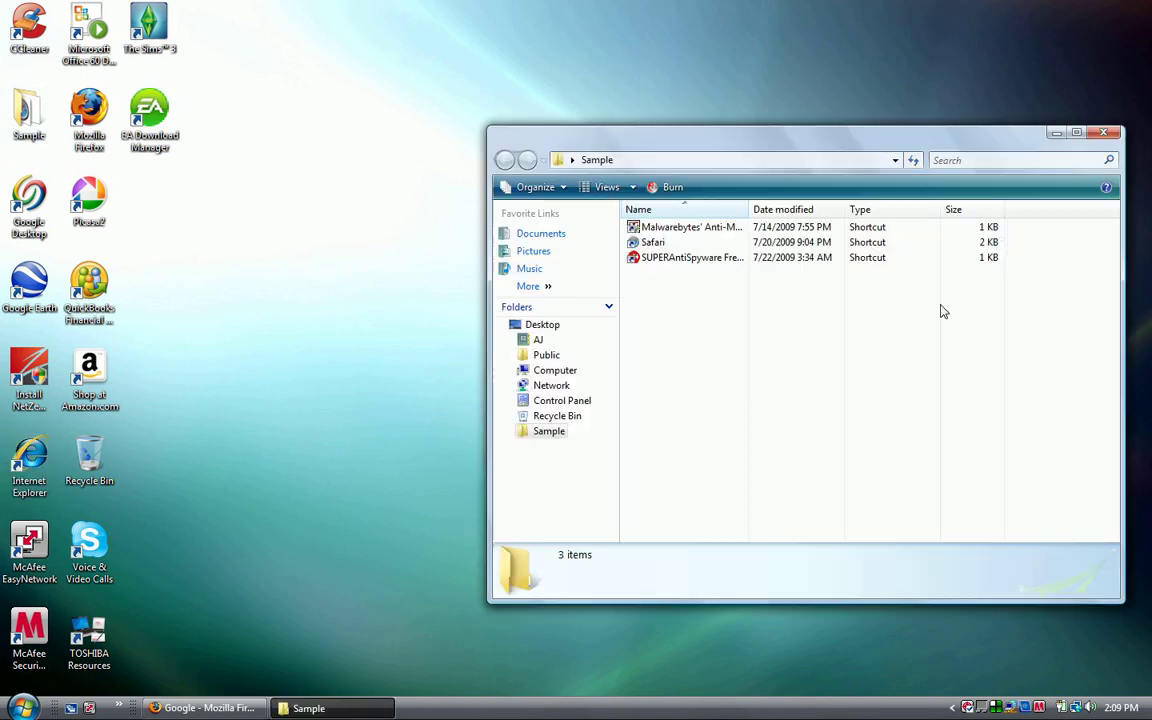
{"action": "left_click", "coordinate": [685, 243]}
{"action": "left_click", "coordinate": [1103, 133]}
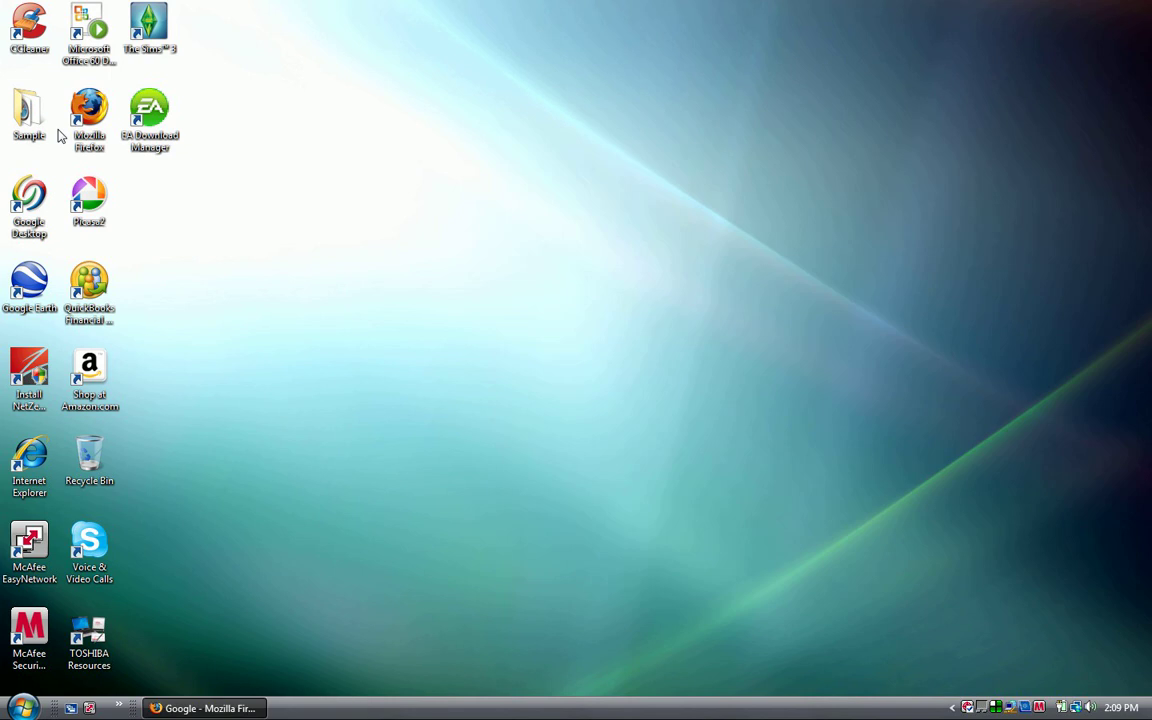
{"action": "left_click_drag", "start_coordinate": [89, 112], "coordinate": [870, 378]}
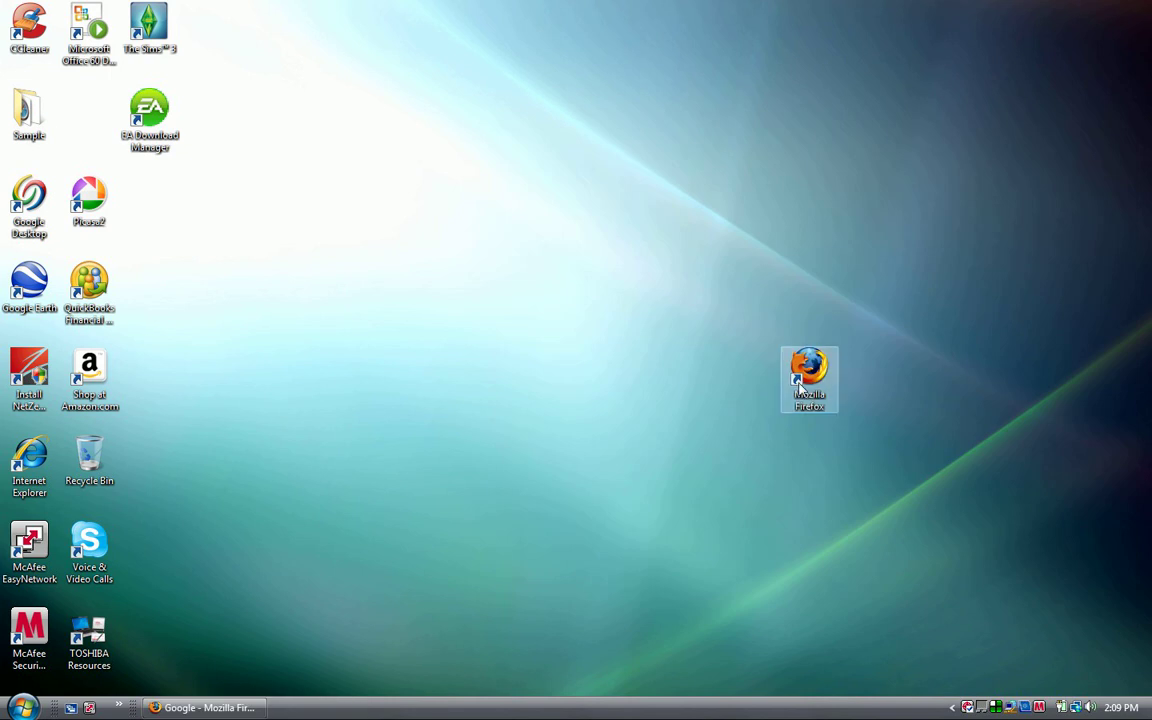
{"action": "left_click_drag", "start_coordinate": [797, 385], "coordinate": [95, 145]}
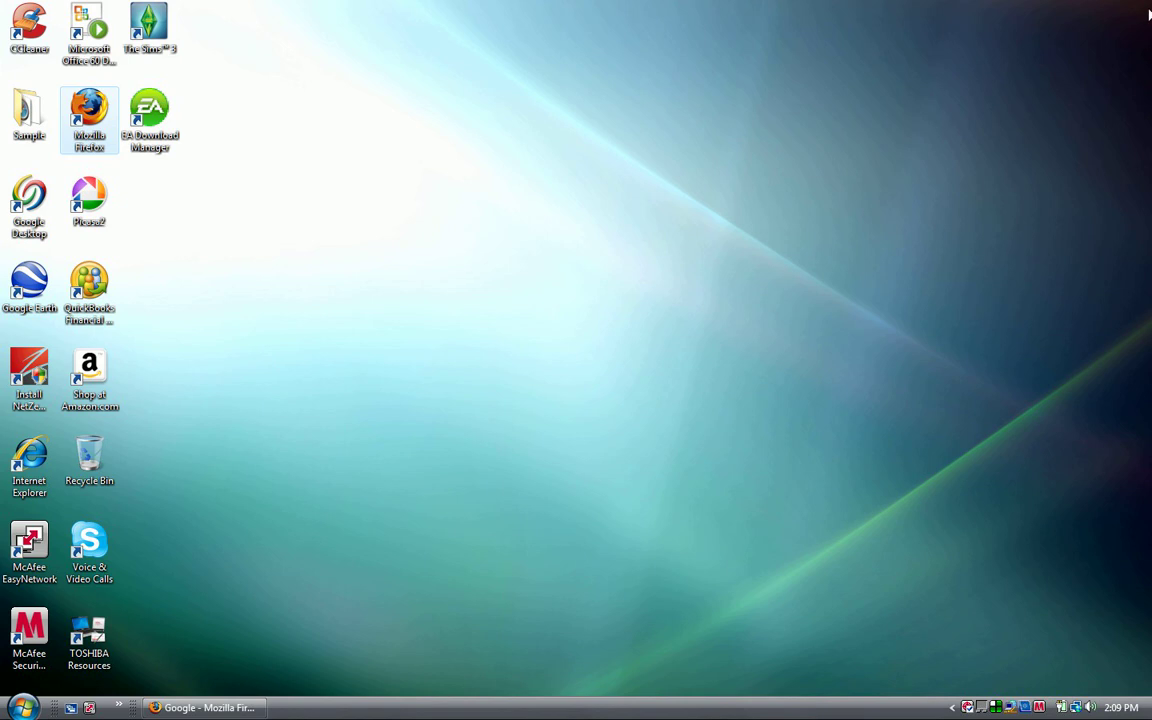
{"action": "left_click_drag", "start_coordinate": [1150, 4], "coordinate": [440, 511]}
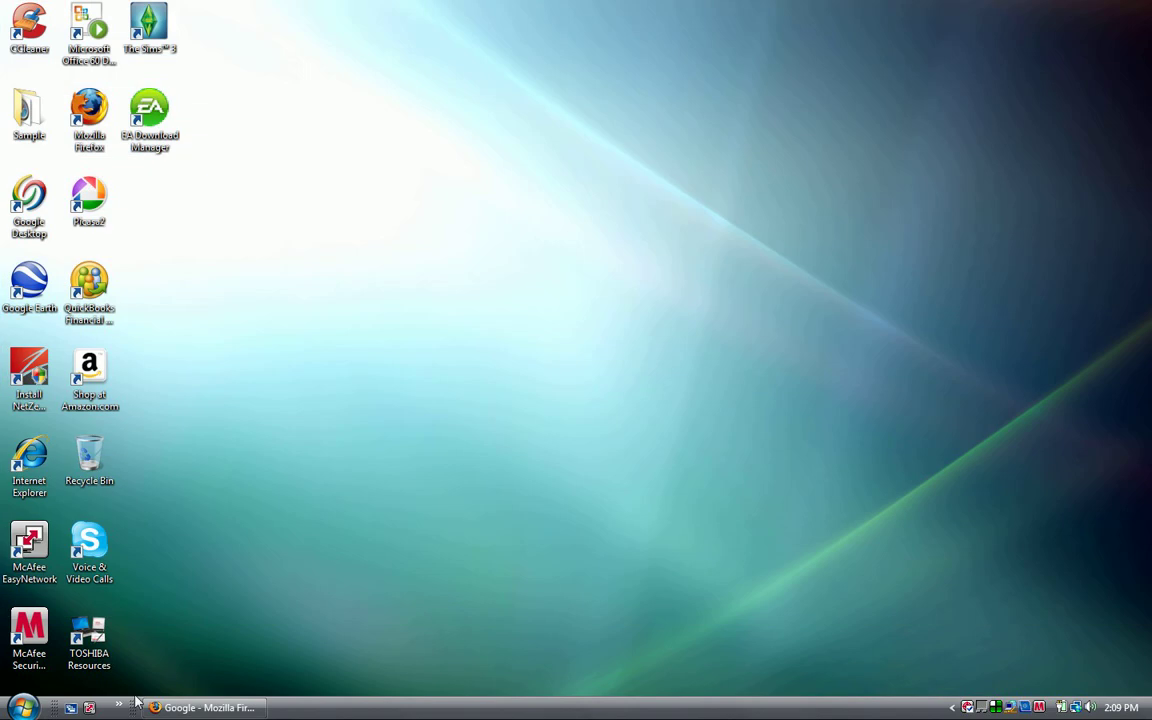
Switch to the Mozilla Firefox window with the Google home page
{"action": "left_click", "coordinate": [205, 707]}
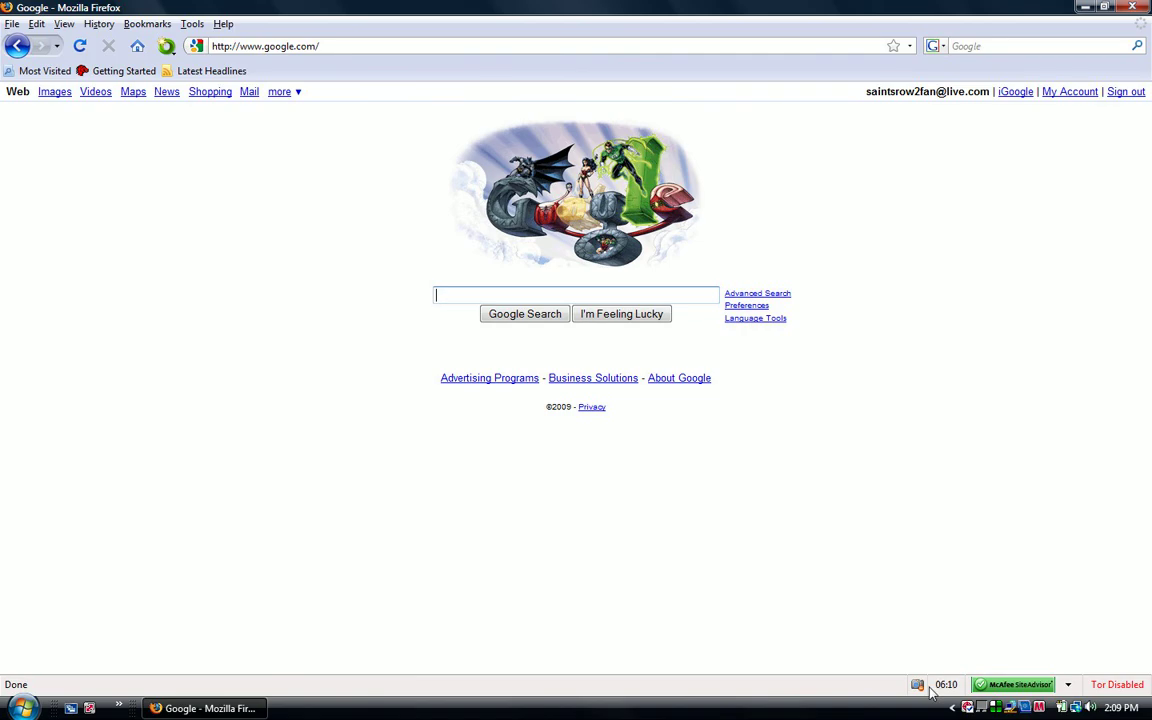